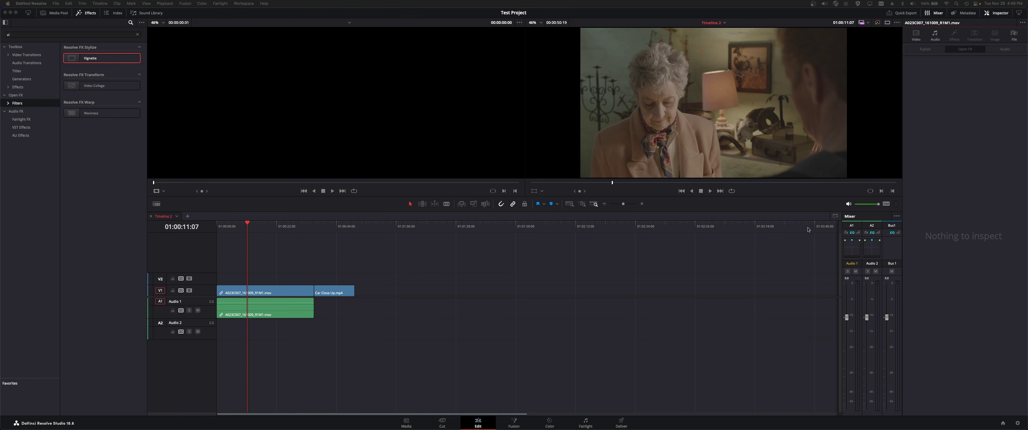
Step: Scrub the timeline to position the playhead at 01:00:16:03 in the first clip
left_click(743, 277)
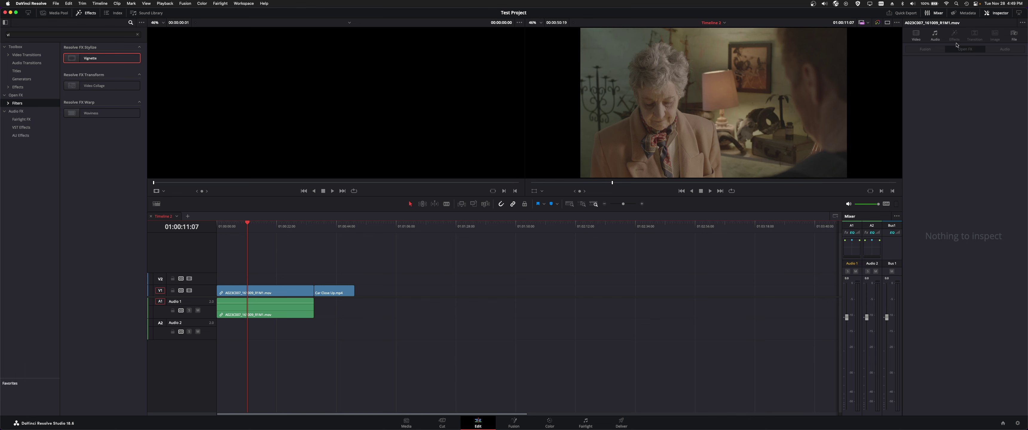
left_click(279, 232)
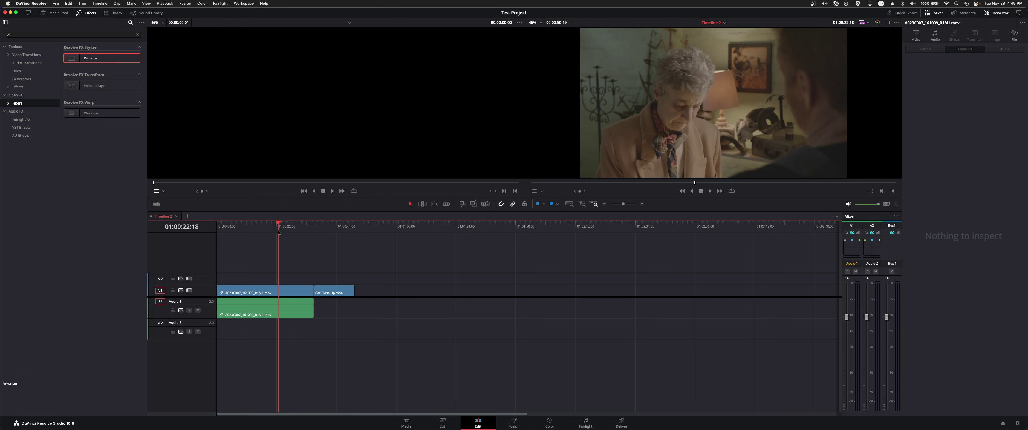
left_click_drag(278, 232, 260, 232)
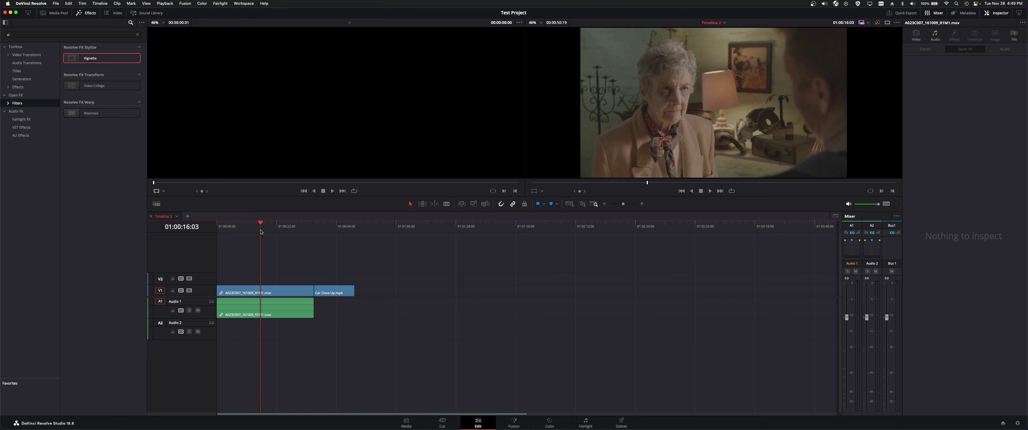
Step: Load Beach.mp4 from the media pool into the source viewer and set its zoom to 1.330
left_click(58, 14)
left_click(79, 53)
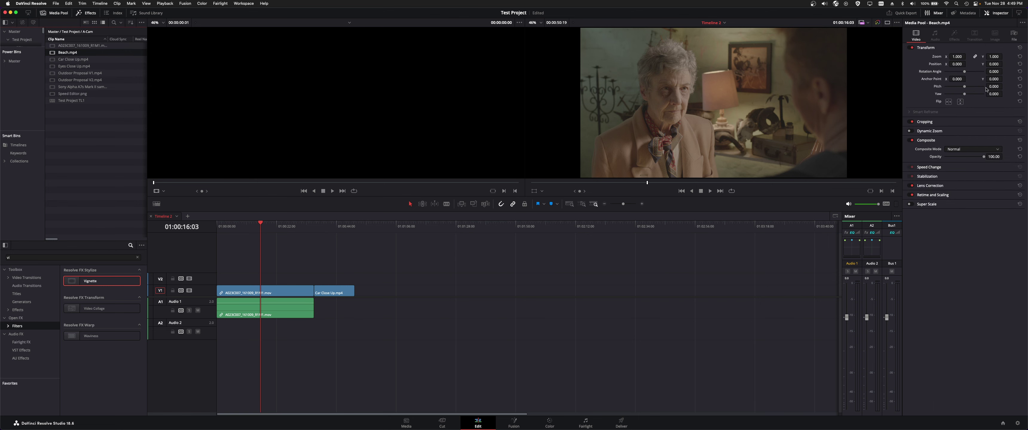
left_click(125, 135)
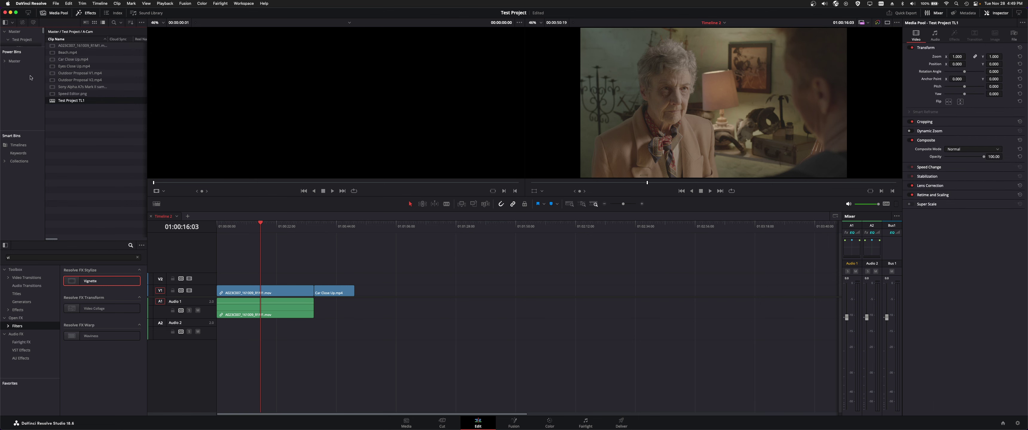
left_click(62, 52)
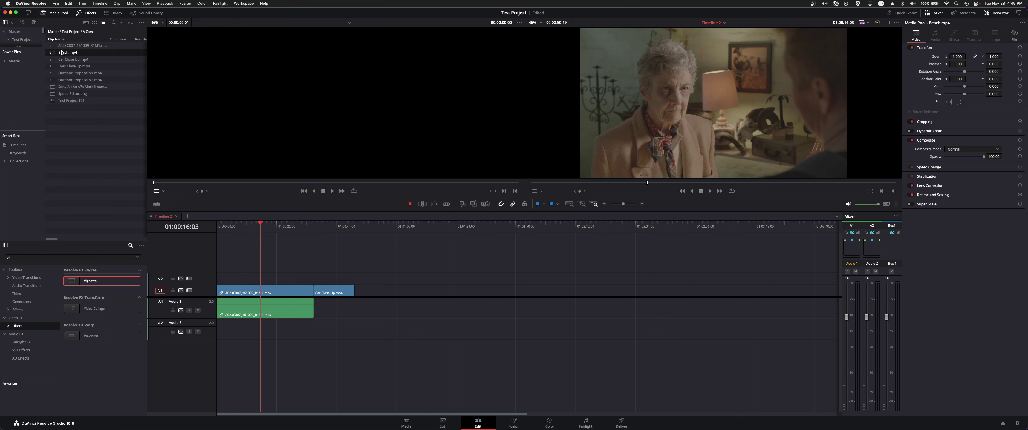
left_click_drag(55, 53, 329, 78)
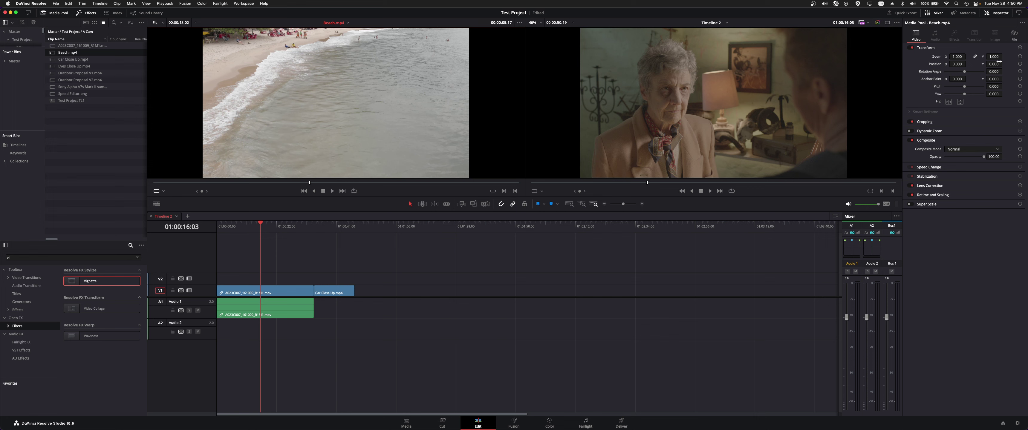
left_click_drag(958, 56, 967, 56)
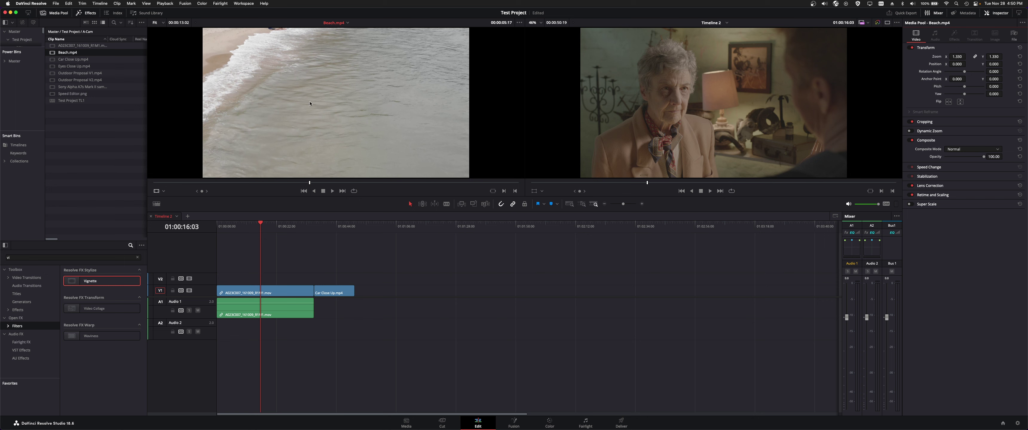
Step: Preview Outdoor Proposal V2.mp4 in the source viewer and bring Beach.mp4 back for comparison
left_click(86, 80)
left_click_drag(85, 80, 279, 96)
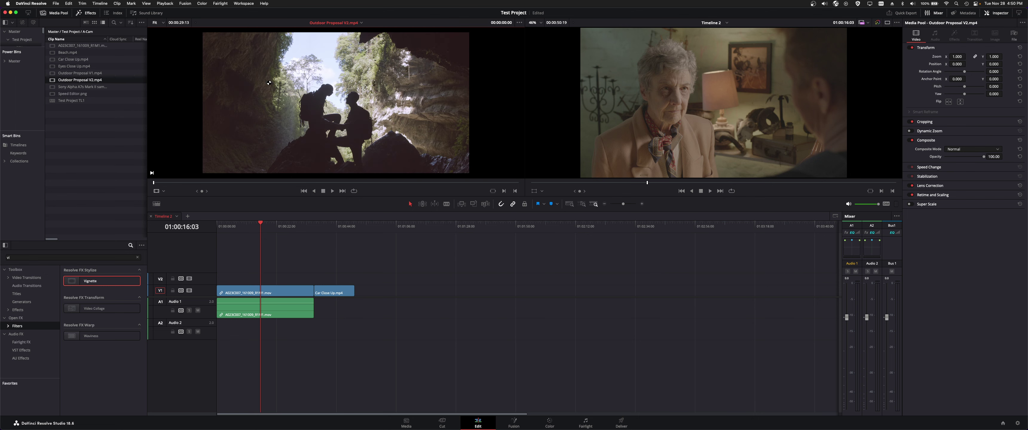
left_click(59, 53)
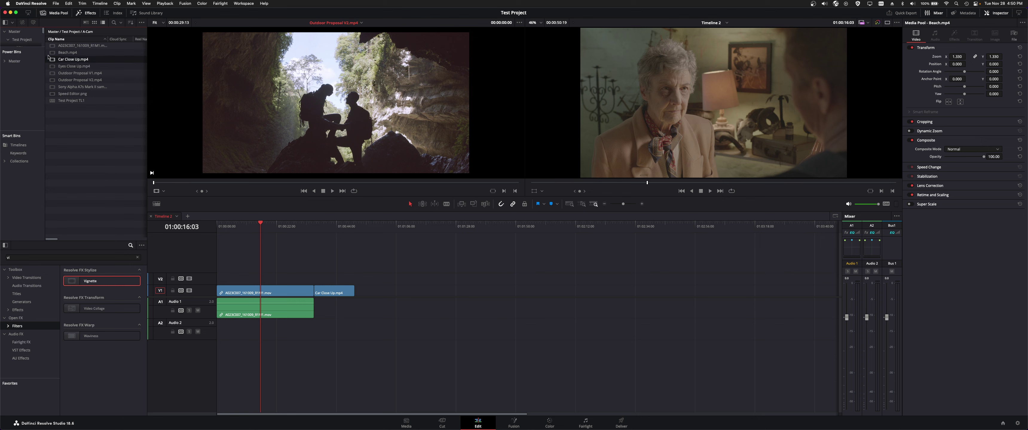
left_click_drag(60, 54, 348, 80)
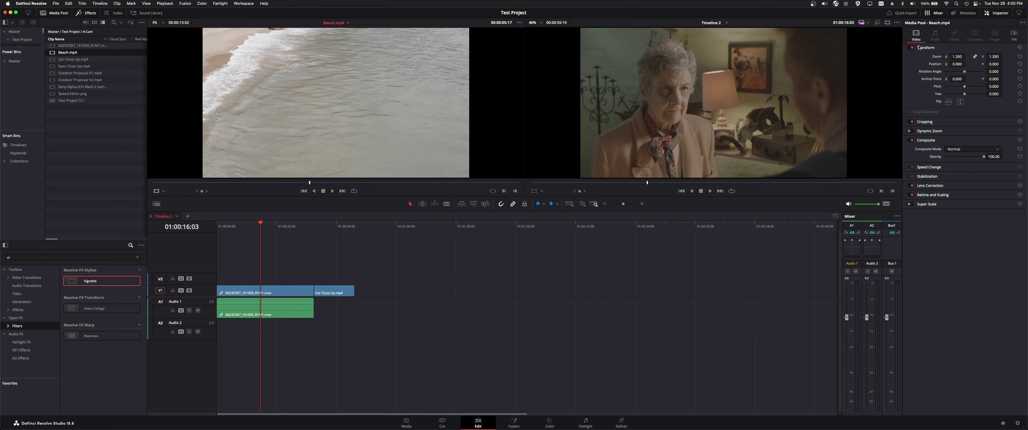
Step: Place Beach.mp4 on track V1 with a gap after Car Close Up.mp4 and reset the timeline clip's transform settings
left_click_drag(386, 122, 425, 289)
left_click(431, 225)
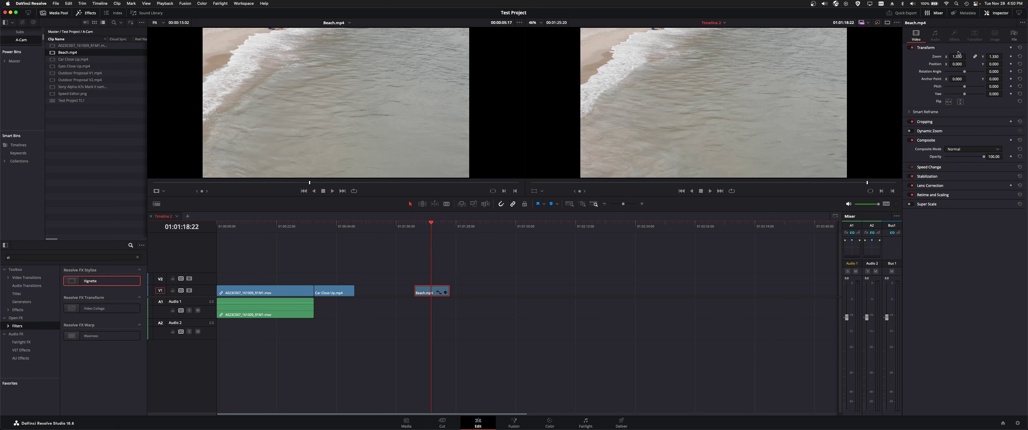
left_click(1020, 48)
left_click(346, 94)
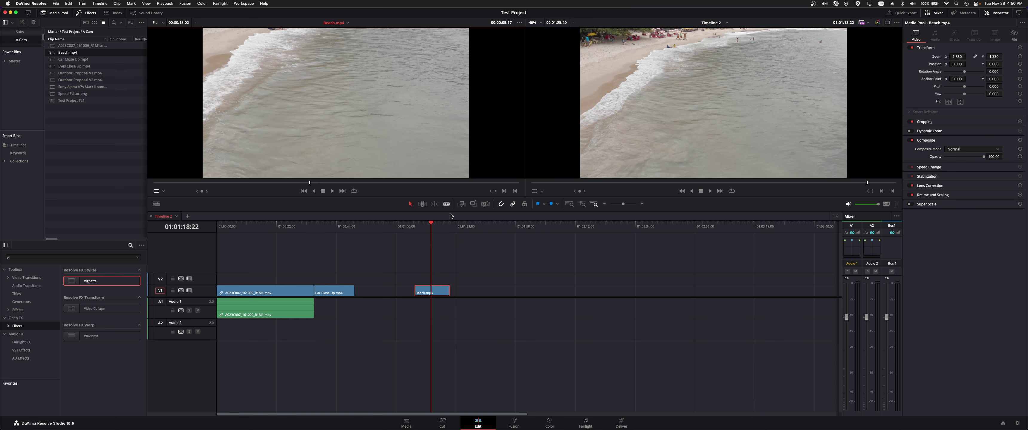
Step: Delete the Beach.mp4 clip from track V1
left_click(427, 293)
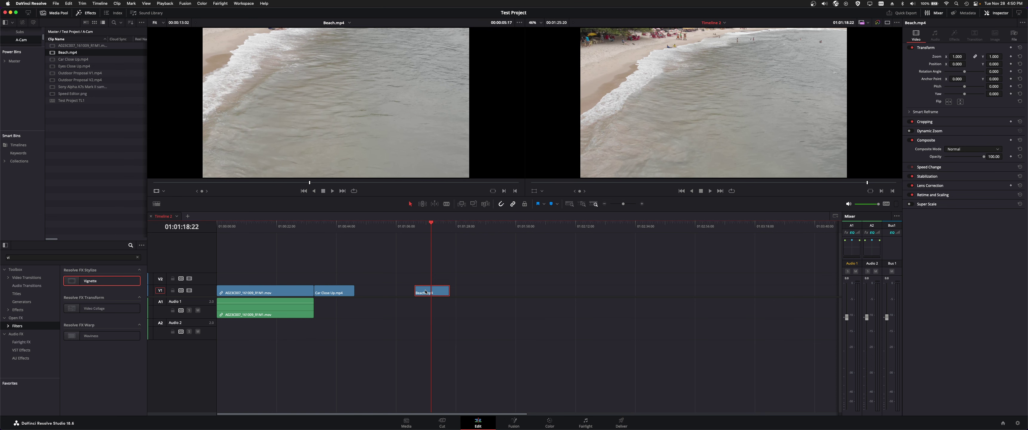
key("BackSpace")
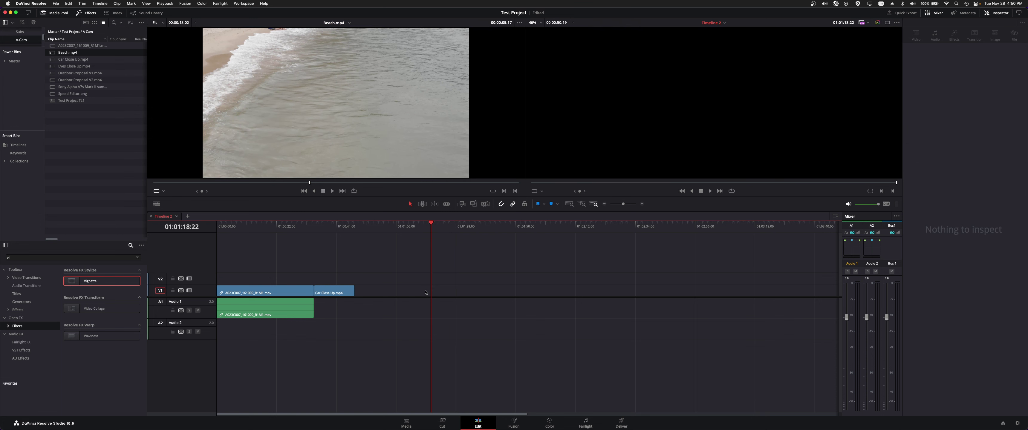
Step: Select the A023C007 clip with the playhead at 01:00:11:10 and examine its audio settings and file metadata
left_click(284, 245)
left_click(258, 294)
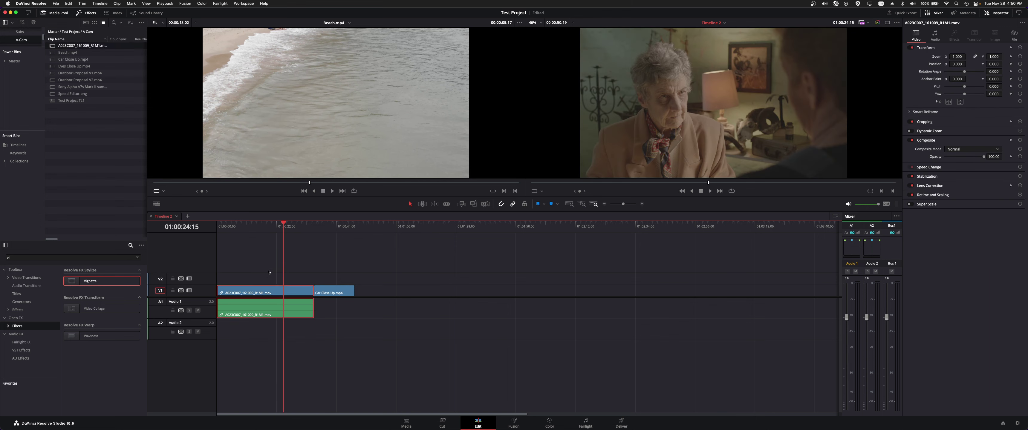
left_click_drag(269, 272, 247, 259)
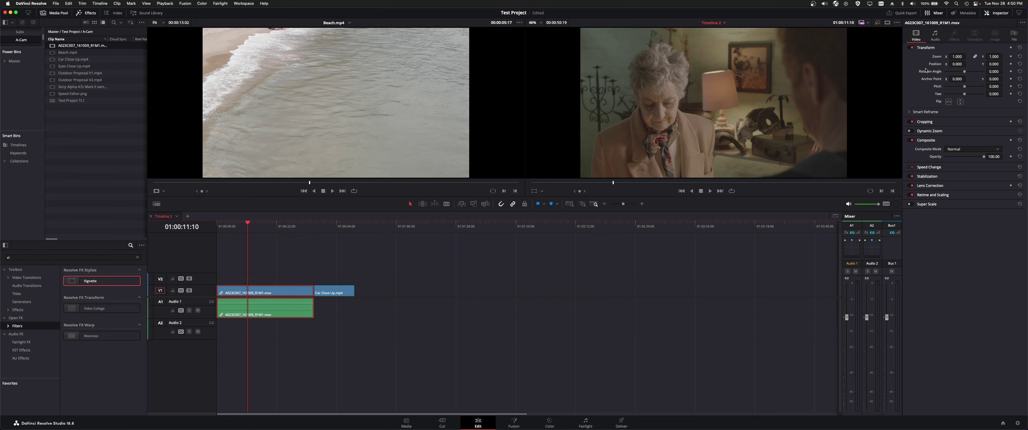
left_click(935, 35)
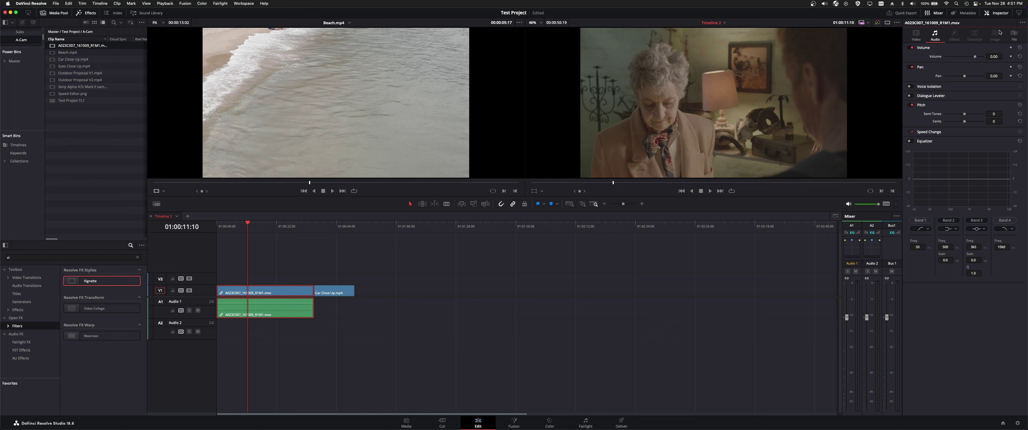
left_click(1014, 33)
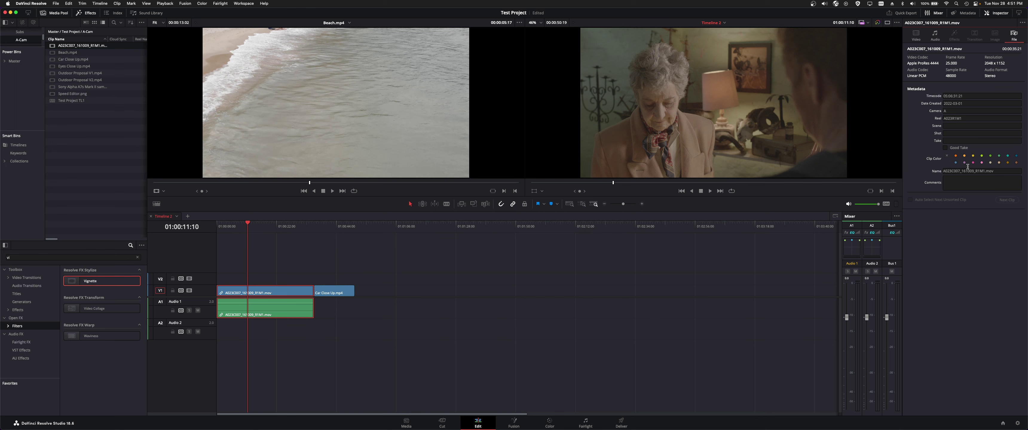
Step: Try a zoom of 0.950, an X position of -7.000 and a rotation of about -134 on the A023C007 clip, and reset its transform
left_click(916, 35)
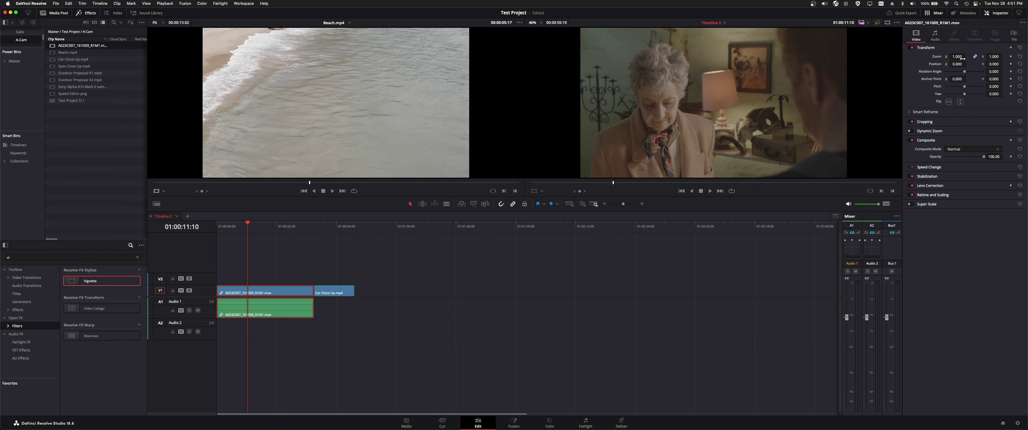
left_click_drag(957, 56, 964, 73)
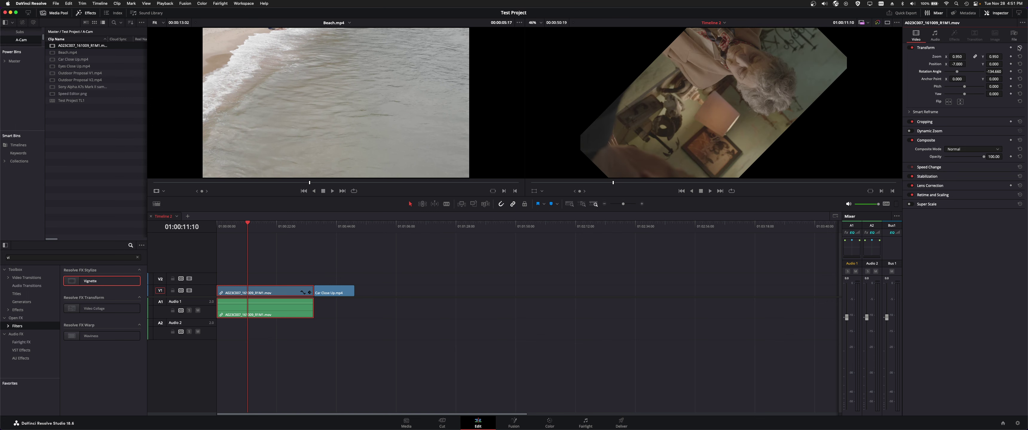
left_click(1020, 48)
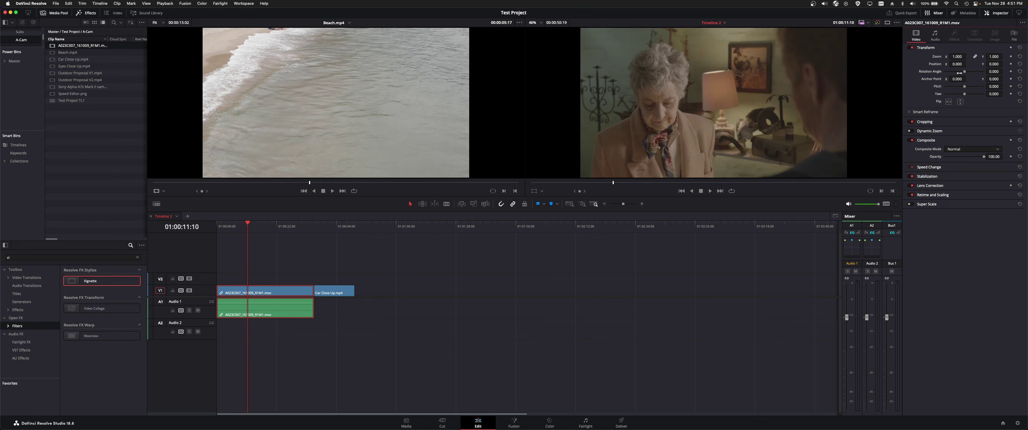
Step: Examine the clip's Smart Reframe, Cropping and Dynamic Zoom settings
left_click(911, 113)
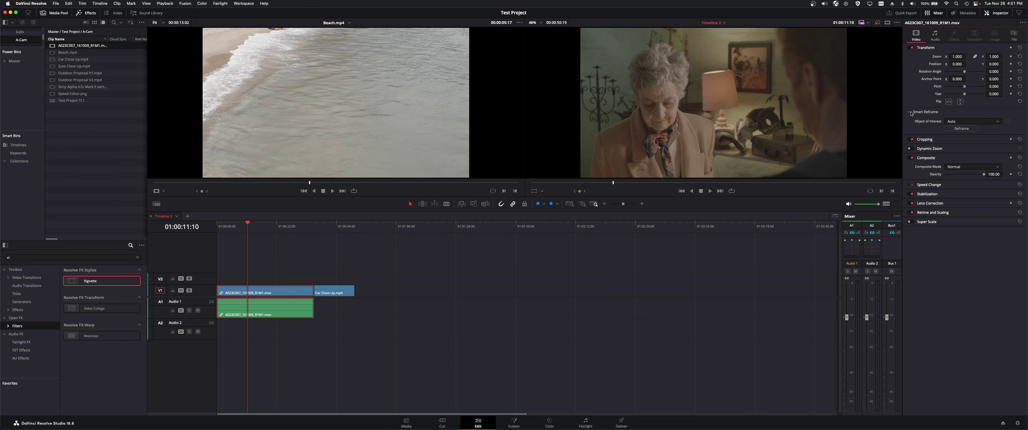
left_click(911, 113)
left_click(927, 123)
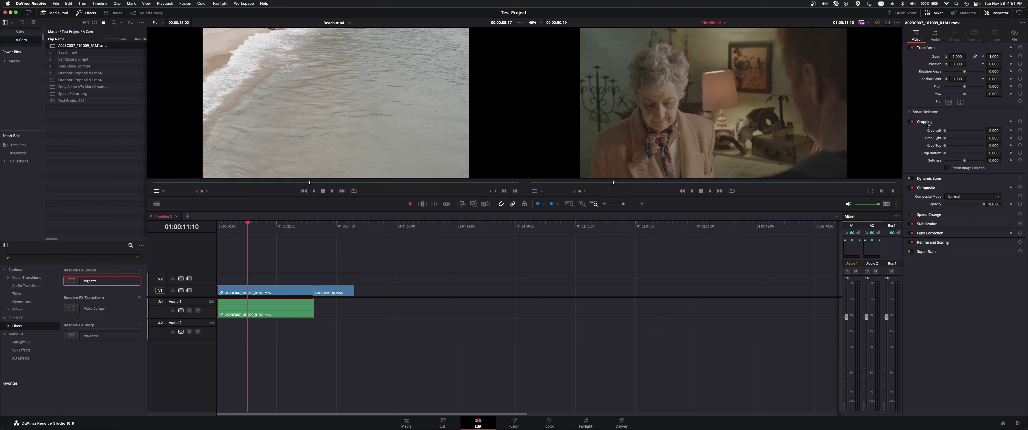
left_click_drag(946, 131, 938, 131)
left_click(924, 122)
left_click(925, 133)
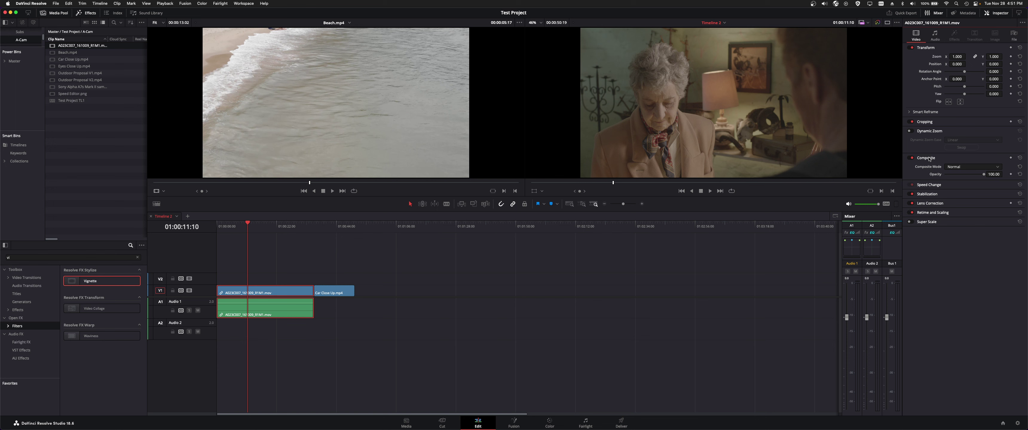
Step: Stack the A023C007 clip on V2 above Car Close Up.mp4 at the start of V1, with the playhead at 01:00:08:16
left_click_drag(302, 291, 230, 292)
left_click(327, 292)
left_click(240, 227)
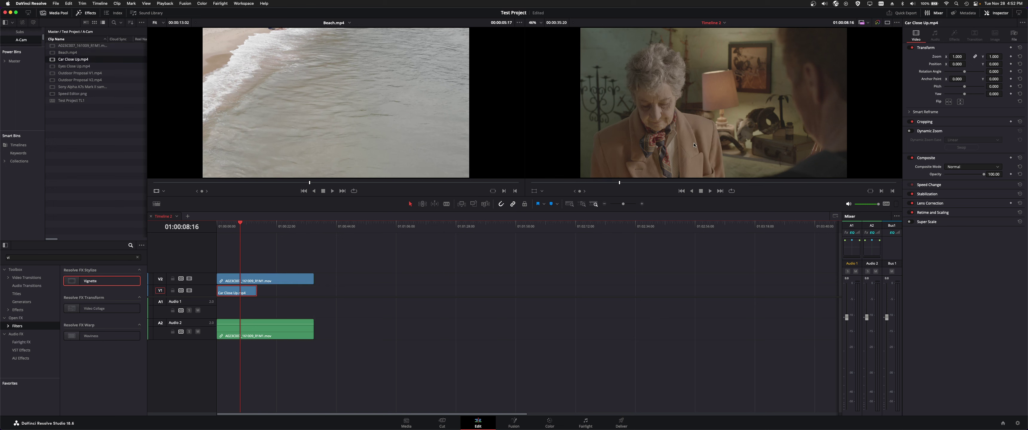
Step: Try a reduced opacity on Car Close Up.mp4, reset it, and try lowering the A023C007 clip's opacity to about 59.54
left_click_drag(984, 175, 957, 174)
left_click(1020, 158)
left_click(254, 279)
mouse_move(985, 175)
left_mouse_down()
mouse_move(957, 177)
mouse_move(977, 179)
left_mouse_up()
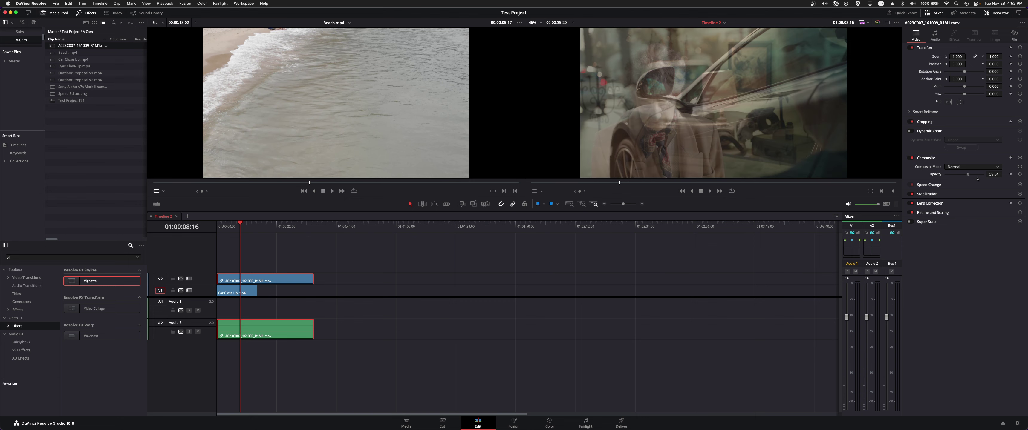
Step: Try the Color composite mode on the A023C007 clip and restore it to Normal
left_click(970, 167)
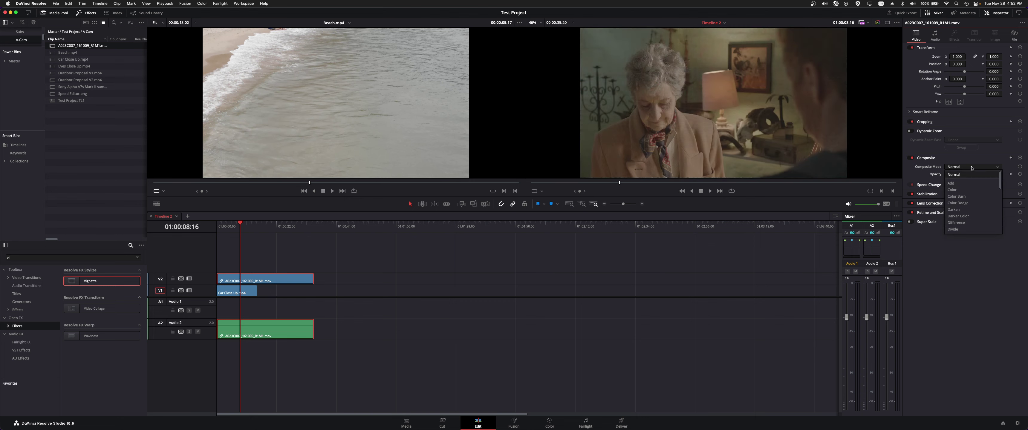
left_click(961, 190)
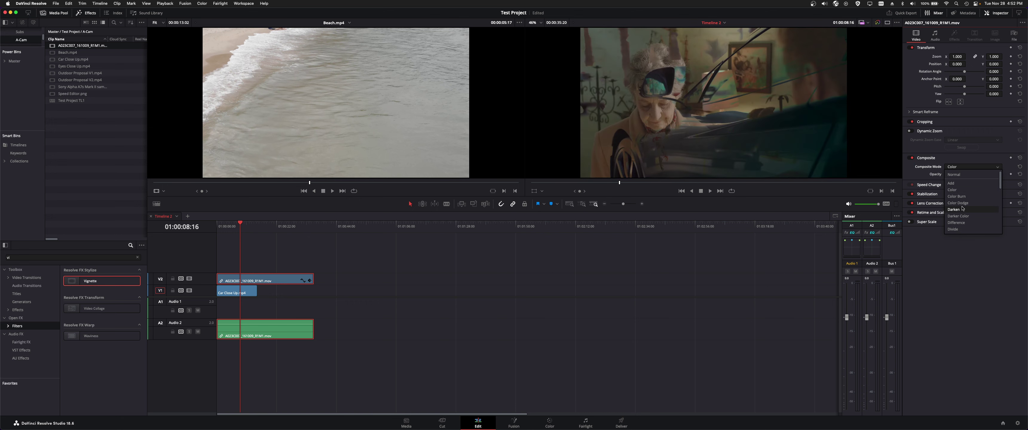
left_click(962, 175)
Step: Examine the A023C007 clip's Speed Change, Stabilization, Lens Correction, and Retime and Scaling settings
left_click(930, 184)
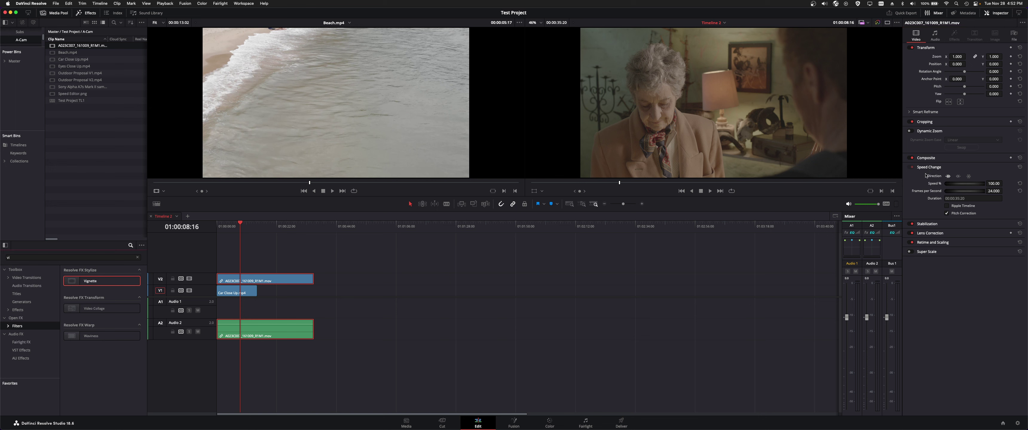
left_click(929, 167)
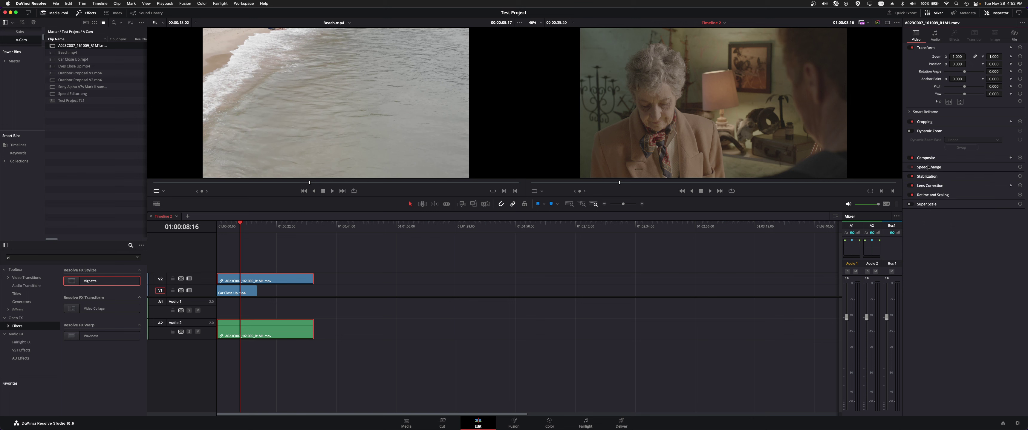
left_click(928, 176)
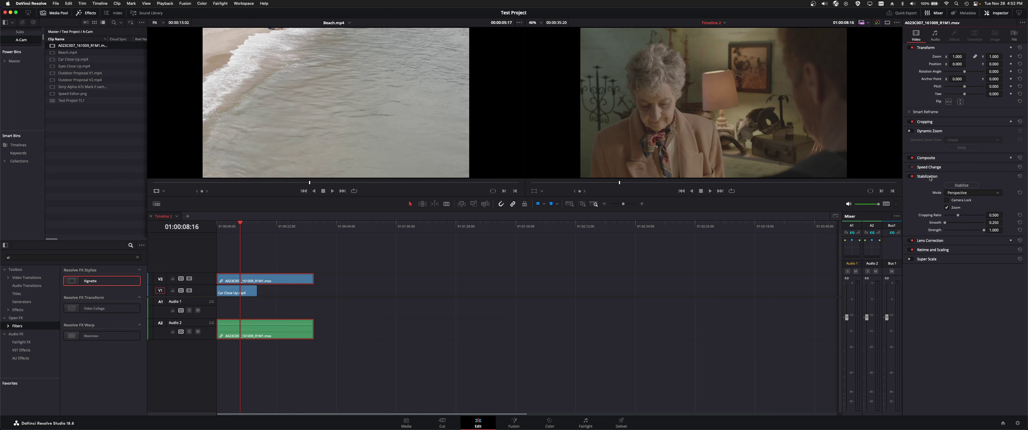
left_click(929, 176)
left_click(931, 186)
left_click(931, 186)
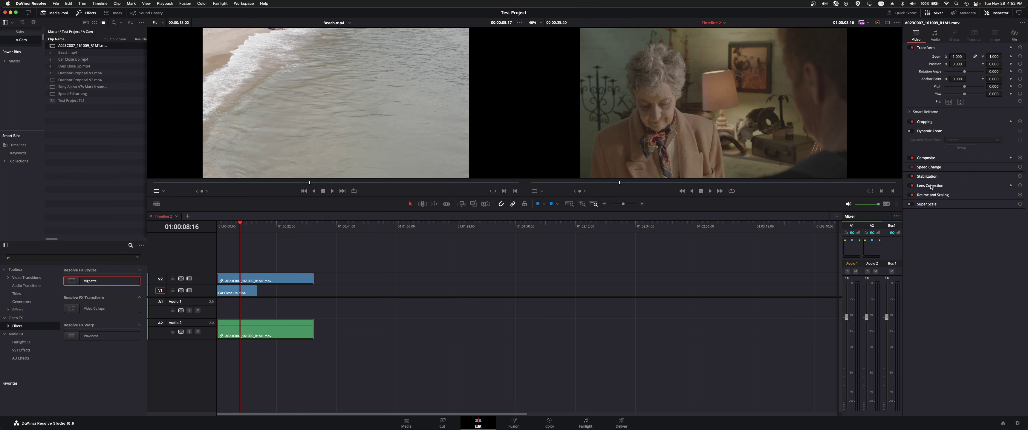
left_click(932, 195)
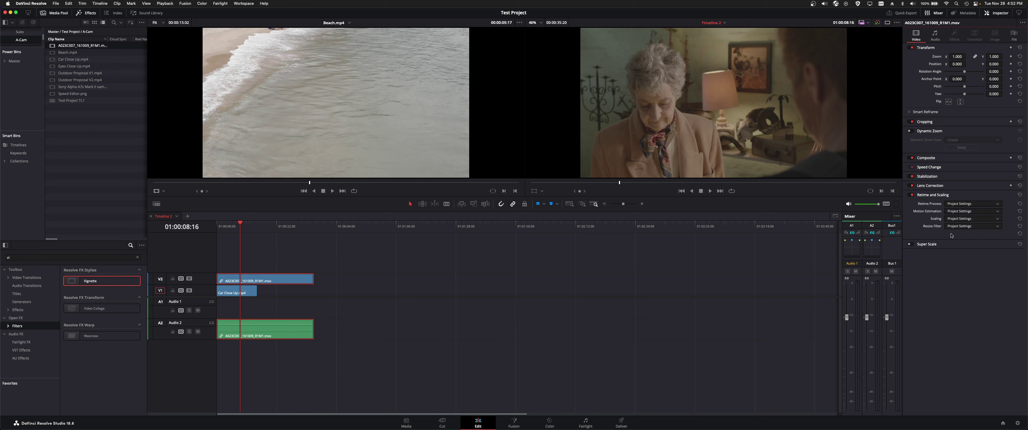
left_click(932, 196)
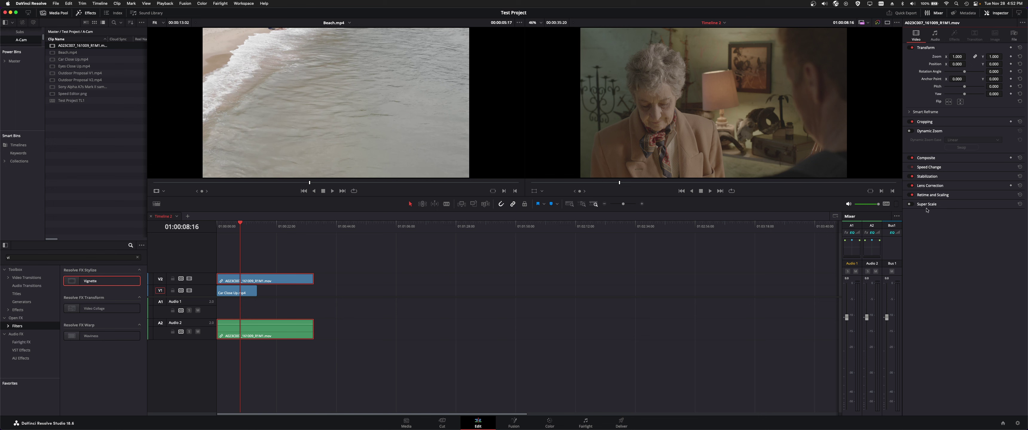
Step: Apply the Vignette effect to the A023C007 clip on V2 with Size 0.776 and Softness 0.566, and save the project
left_click(927, 207)
left_click(928, 204)
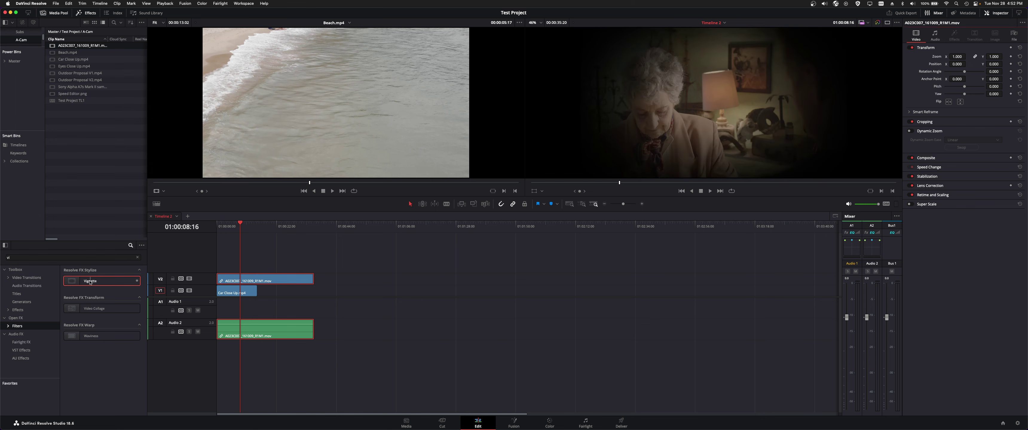
left_click_drag(90, 282, 257, 281)
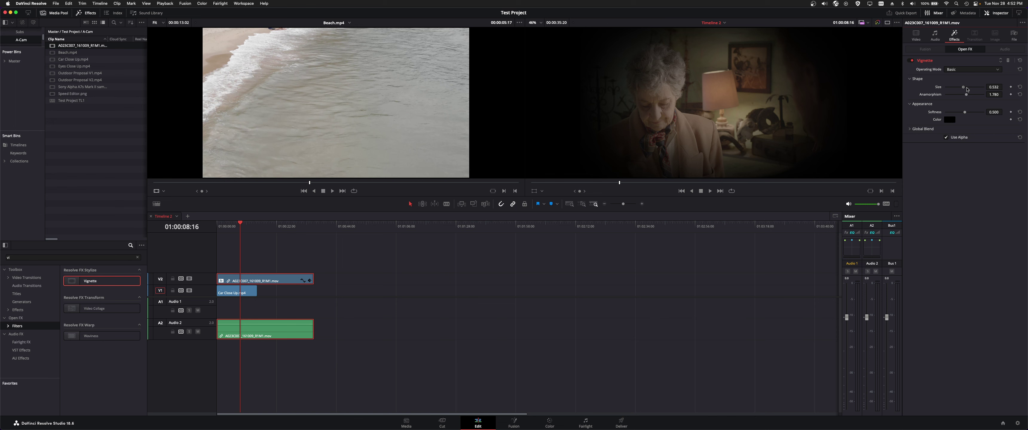
mouse_move(961, 87)
left_mouse_down()
mouse_move(983, 88)
mouse_move(974, 87)
left_mouse_up()
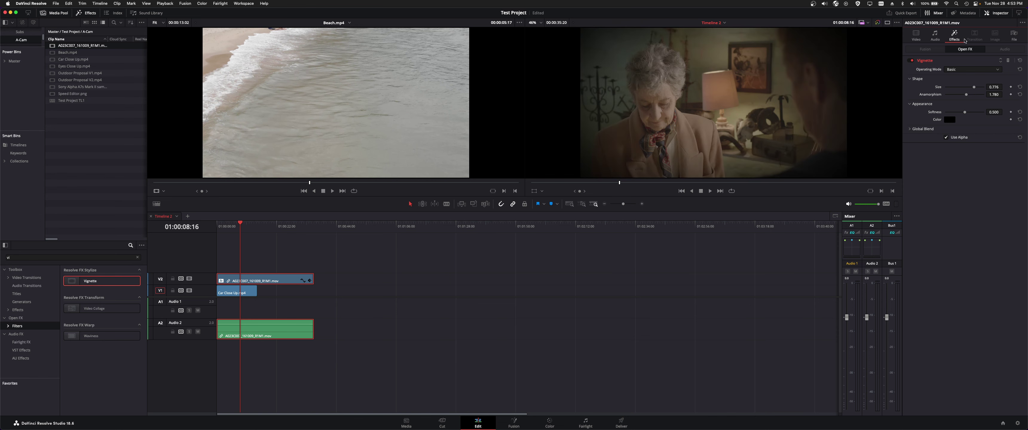
key("super+s")
left_click_drag(961, 112, 967, 114)
key("super+s")
Step: Clear the effects search and apply the Chorus audio effect to the A023C007 clip's audio on A2, keeping its default settings
left_click(41, 341)
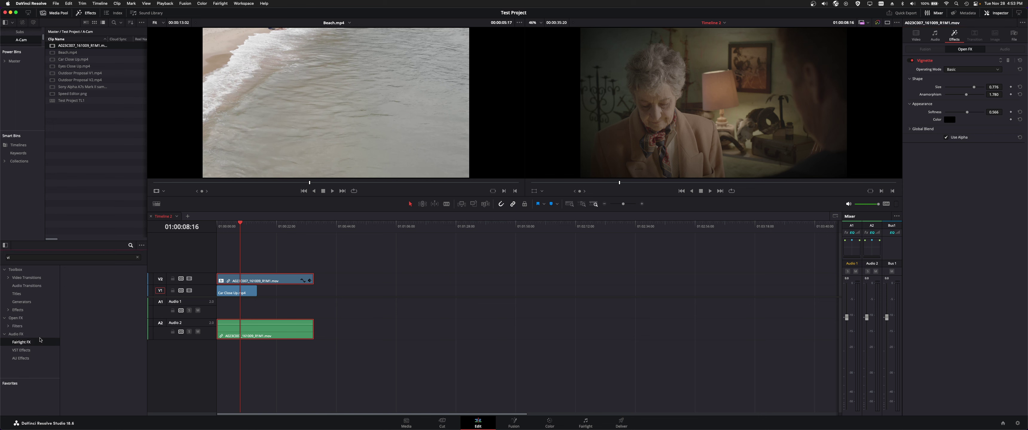
left_click(40, 334)
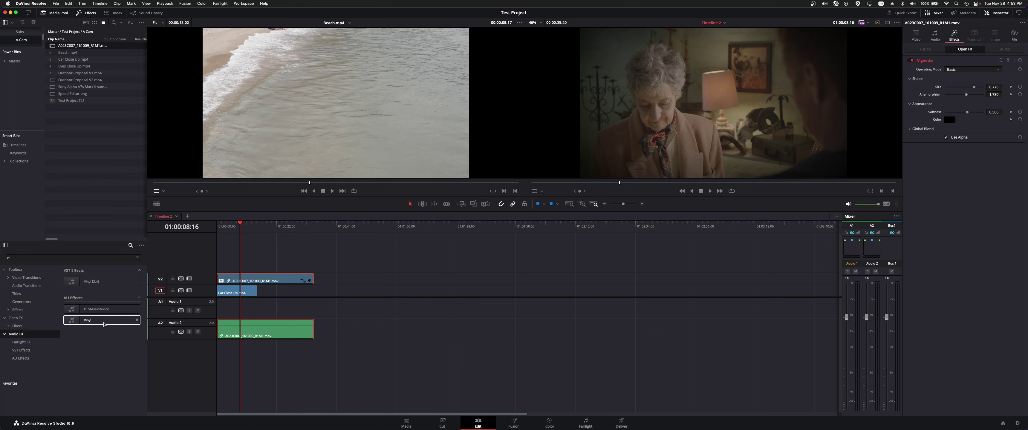
left_click(30, 351)
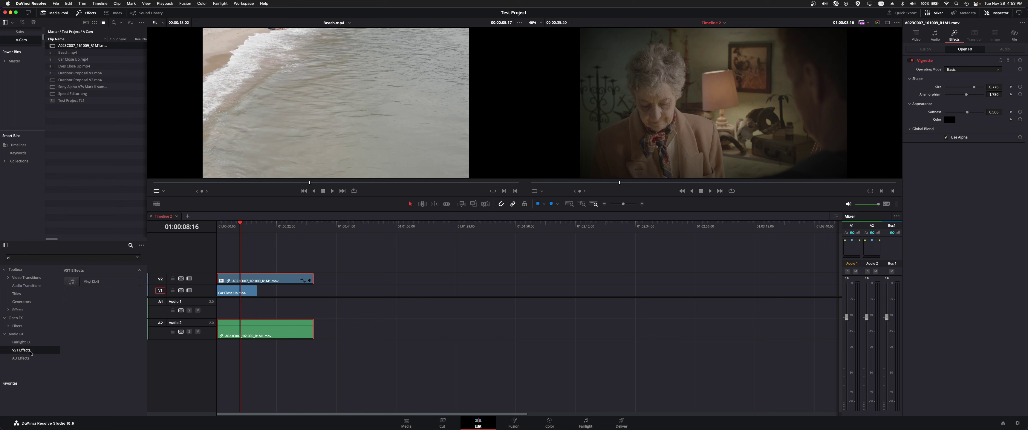
left_click(24, 358)
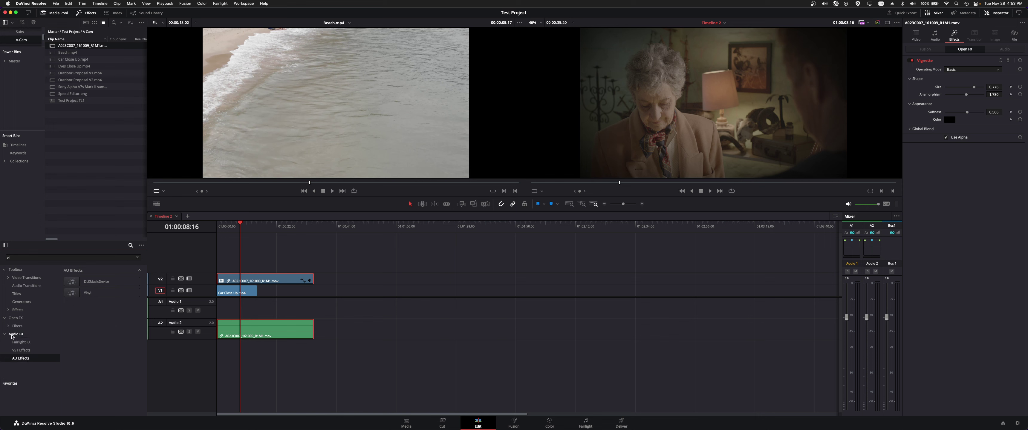
left_click(12, 335)
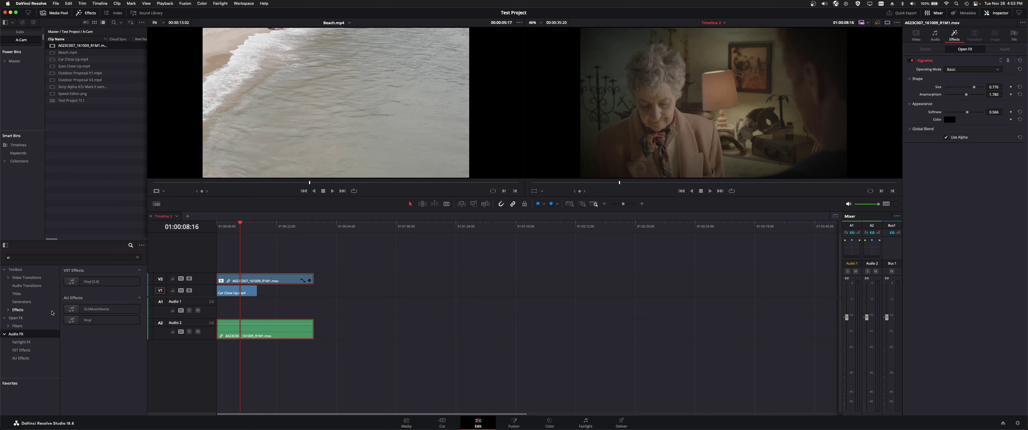
left_click(137, 258)
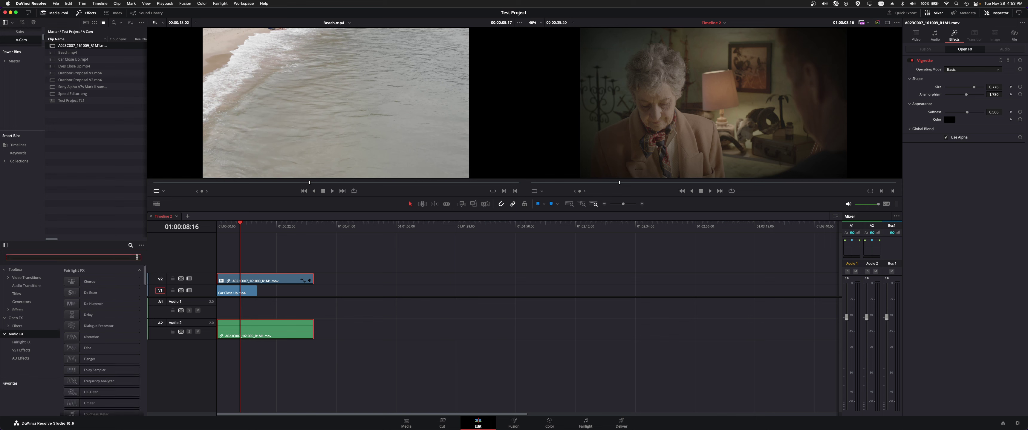
left_click_drag(105, 282, 265, 330)
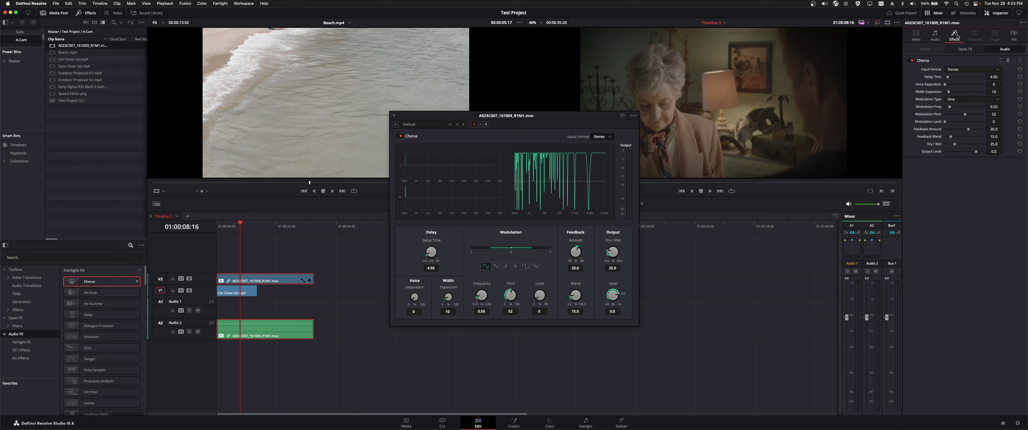
left_click(969, 51)
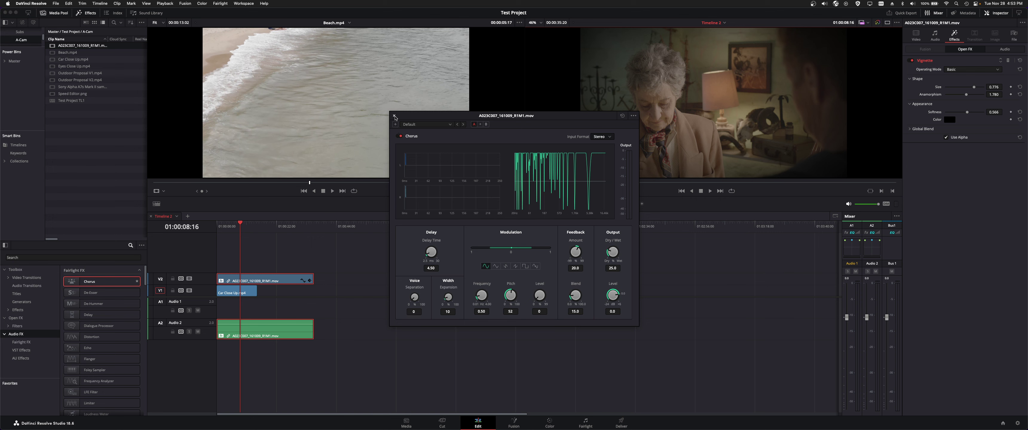
left_click(392, 113)
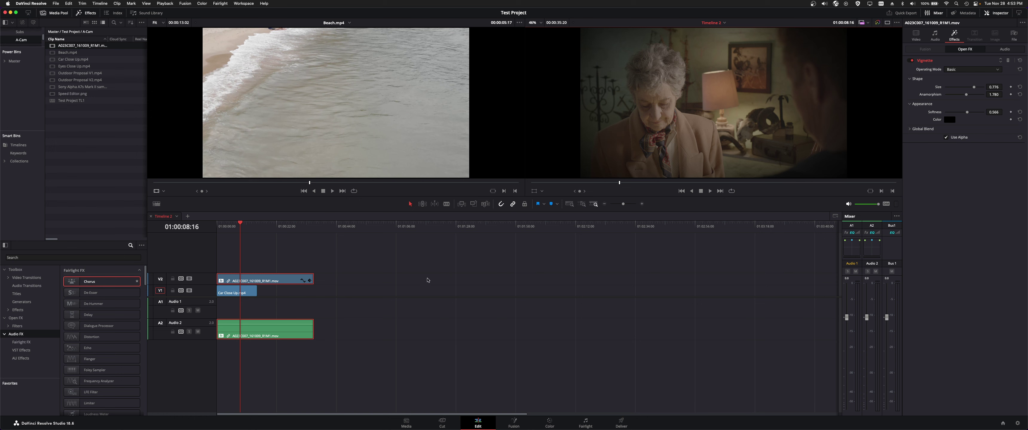
Step: Move the A023C007 clip to V1 directly after Car Close Up.mp4 and add the default video and audio transitions at the cut
left_click_drag(249, 279, 290, 291)
key("Down")
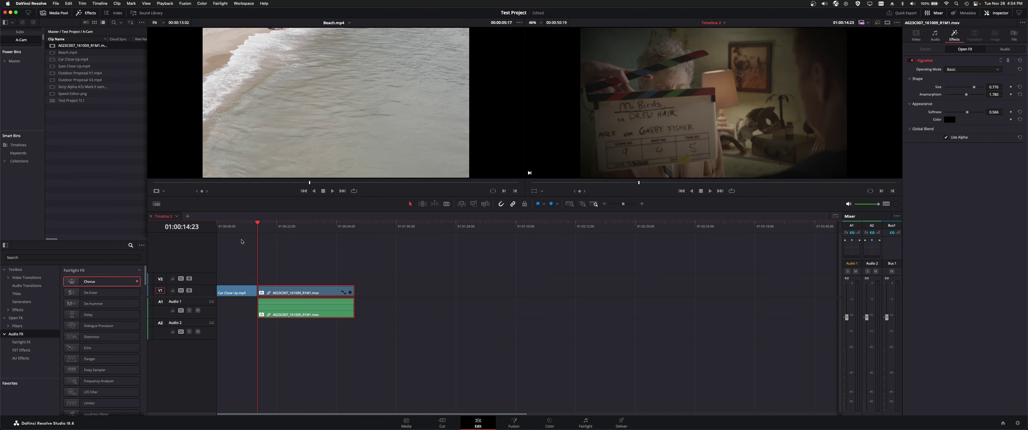
key("super+t")
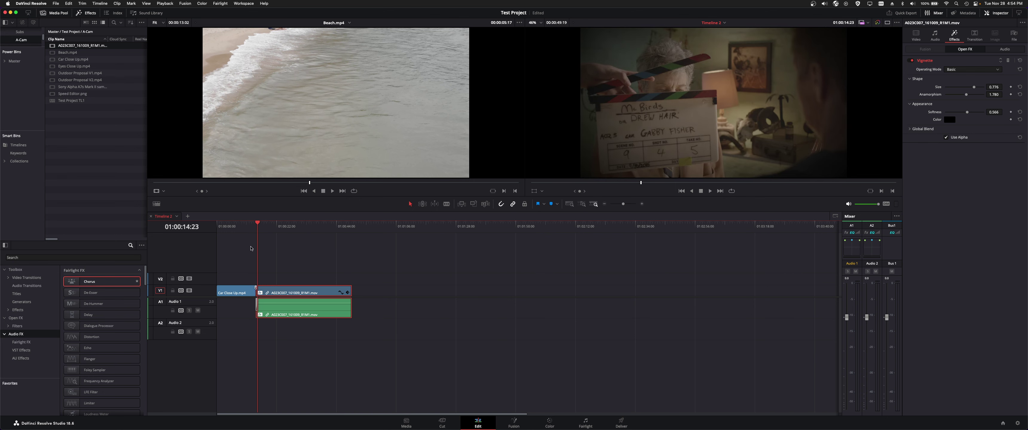
Step: Play back the transition between Car Close Up.mp4 and the A023C007 clip, starting from 01:00:13:23
key("super+equal")
key("super+equal")
key("super+equal")
key("super+equal")
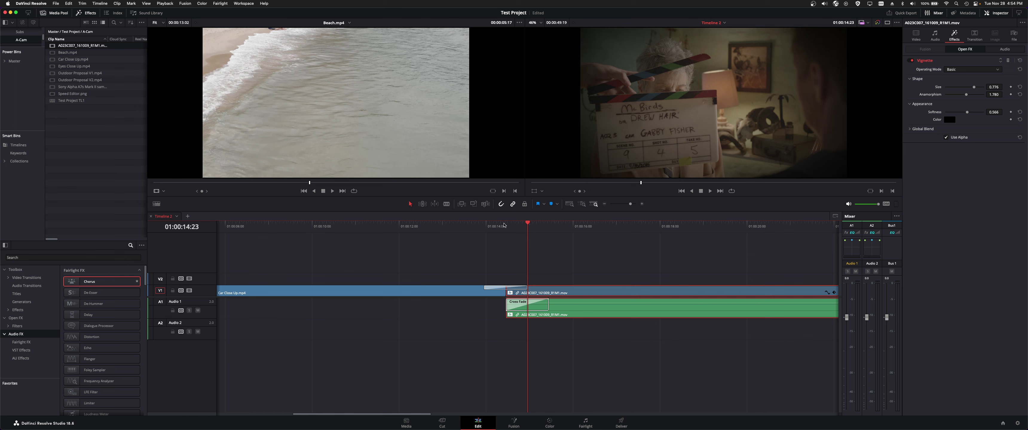
left_click_drag(504, 225, 485, 225)
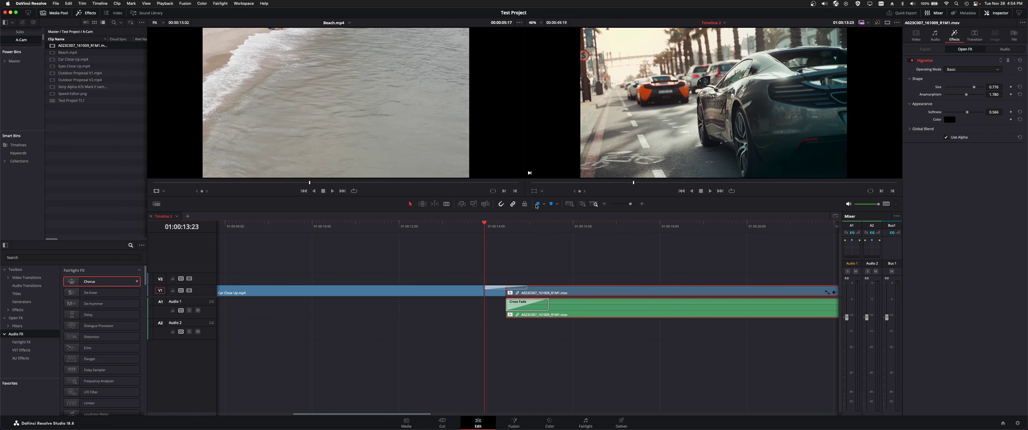
key("space")
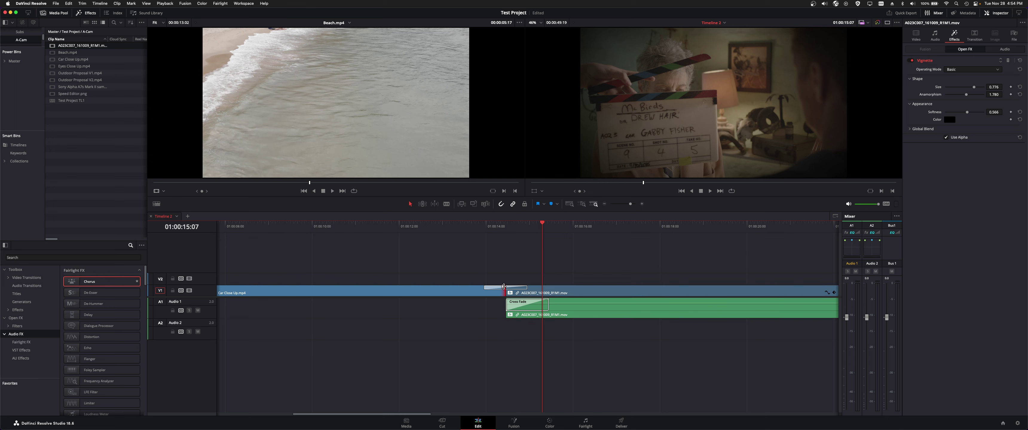
Step: Try the centered and end-on-cut alignments for the video and audio transitions, and align both to start at the cut
left_click(521, 288)
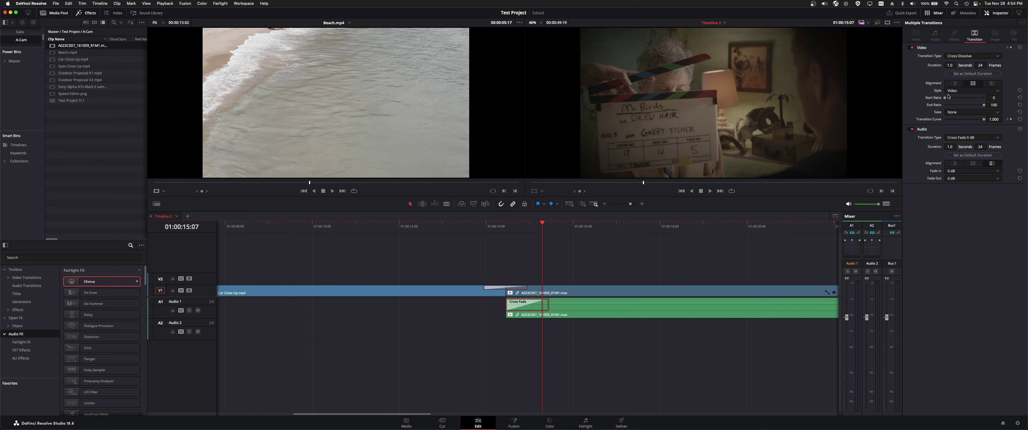
left_click(972, 85)
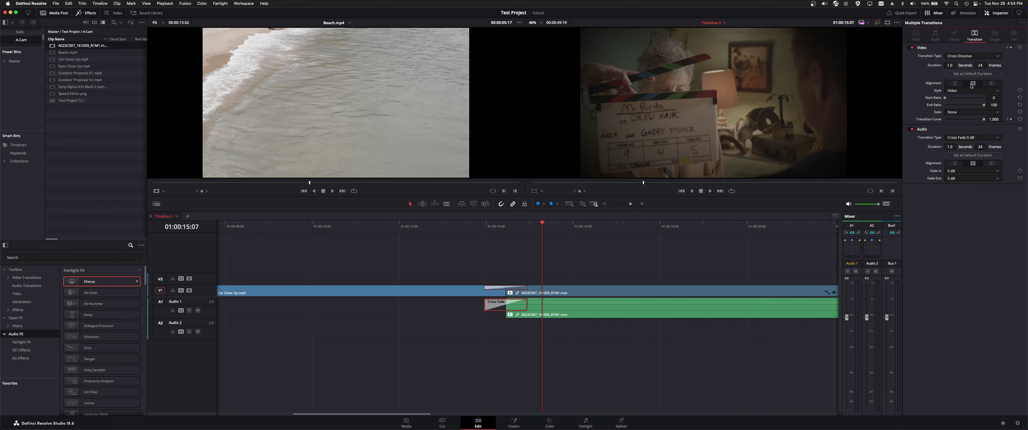
left_click(954, 85)
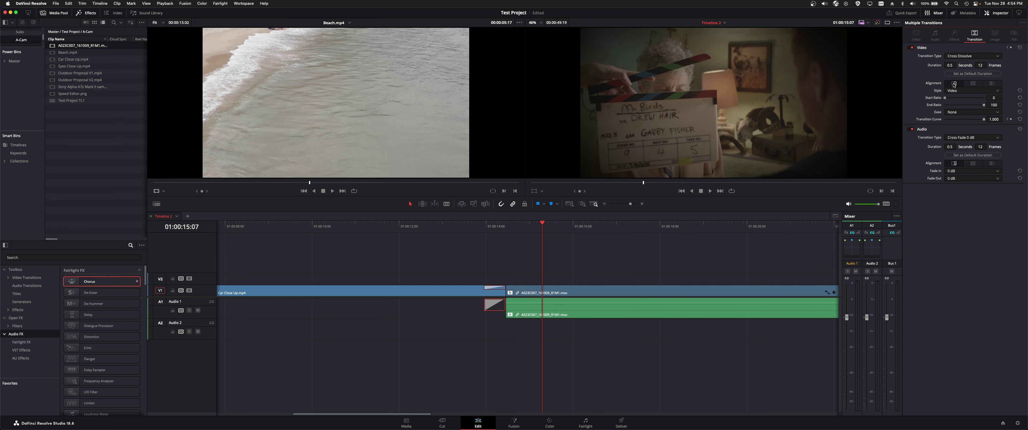
left_click(992, 84)
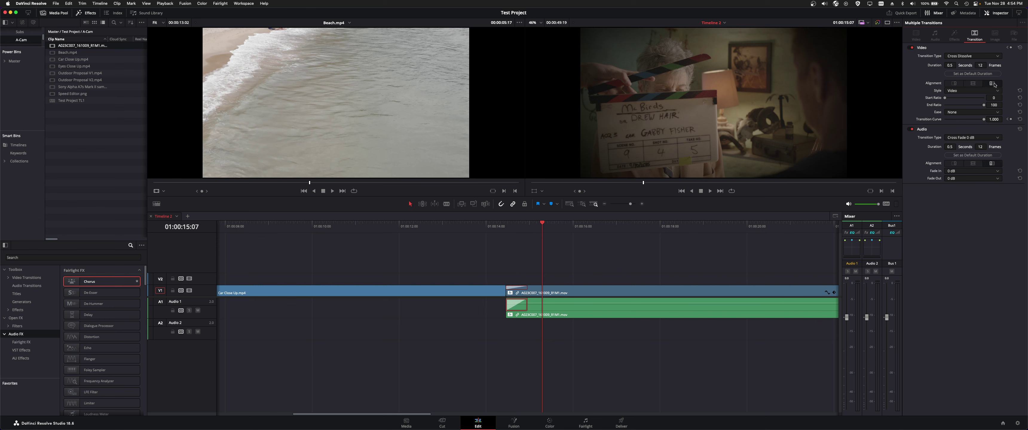
left_click(974, 91)
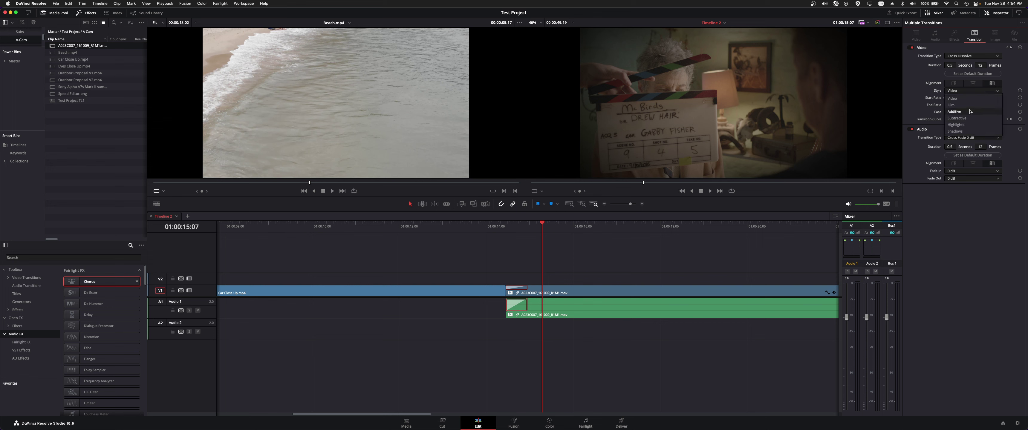
key("Escape")
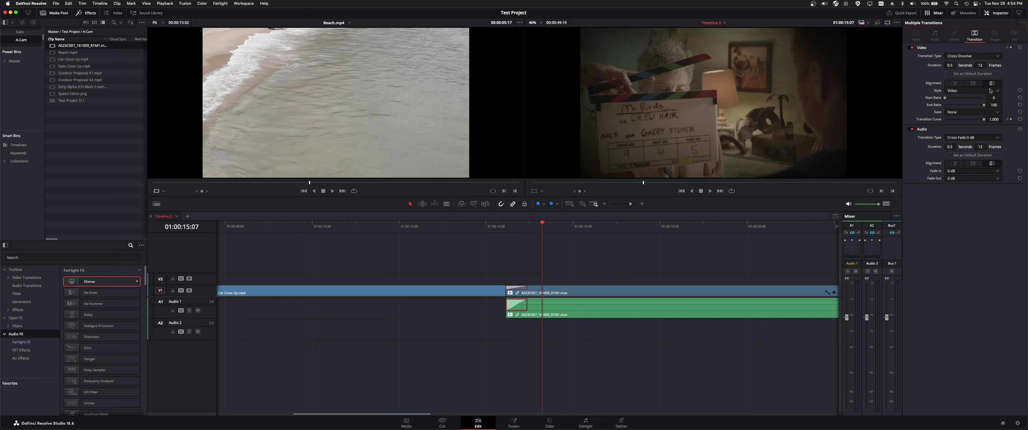
Step: Set the transitions' duration to 0.4 seconds, review the available transition types, and keep Cross Dissolve
left_click_drag(950, 65, 953, 68)
left_click(967, 51)
left_click(959, 56)
left_click(954, 51)
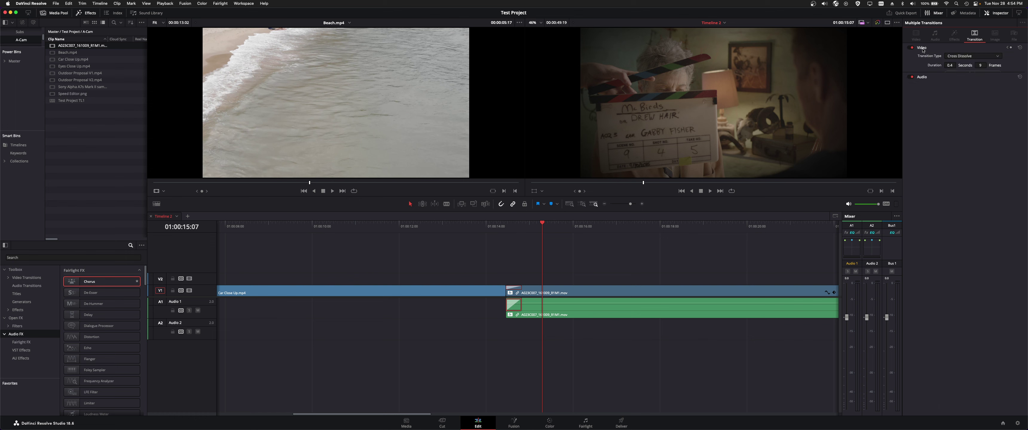
left_click(956, 56)
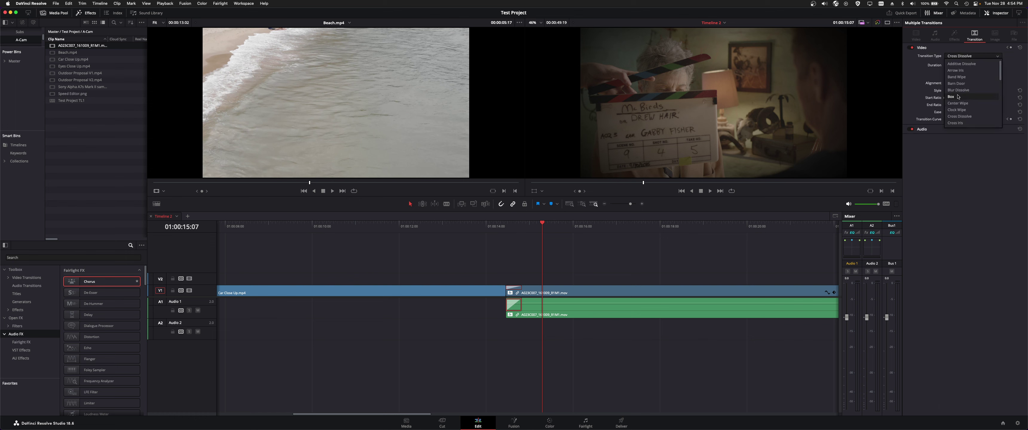
left_click(960, 199)
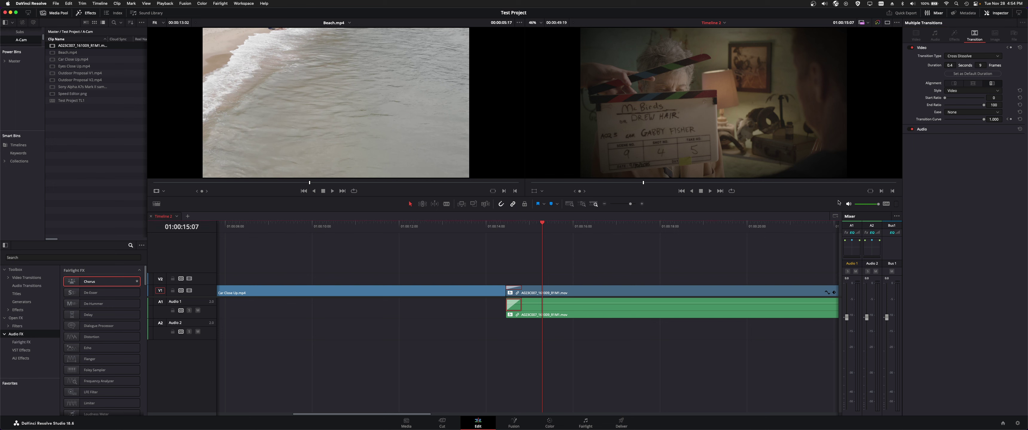
left_click(924, 130)
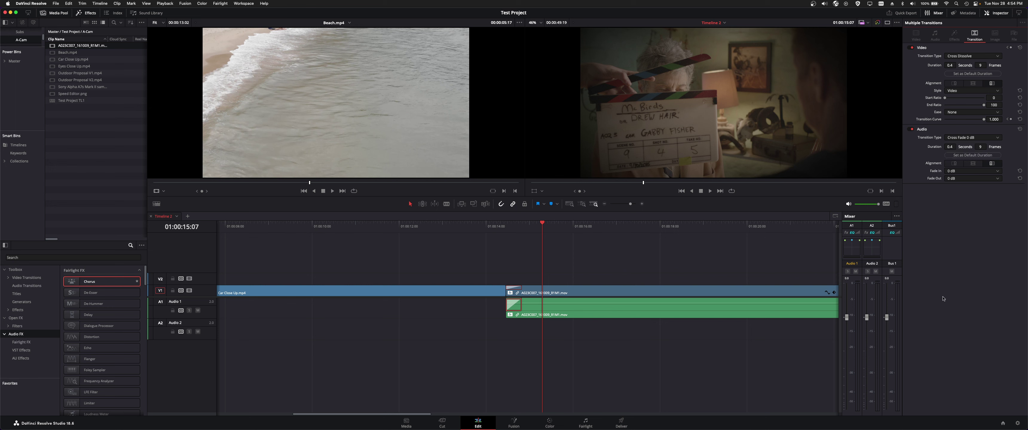
Step: Review the A023C007 timeline clip's video settings and preview Beach.mp4 from the Footage storage folder on the Media page
left_click(562, 287)
left_click(917, 34)
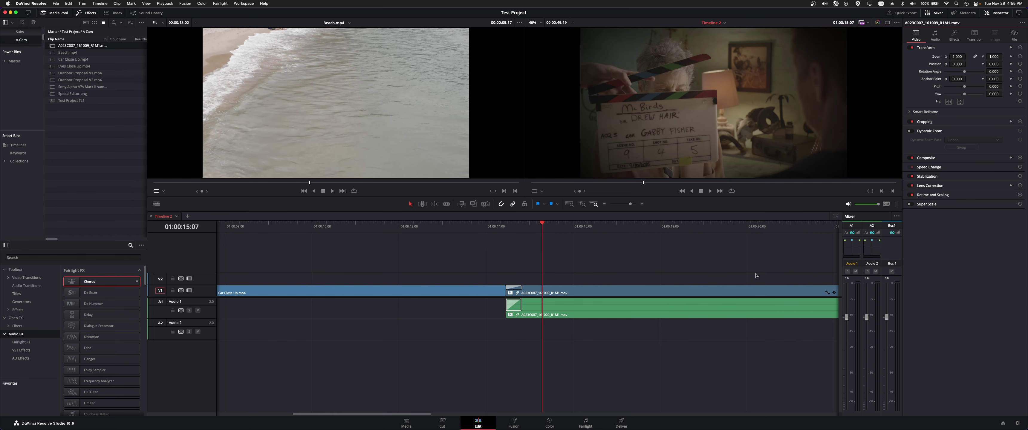
left_click(407, 421)
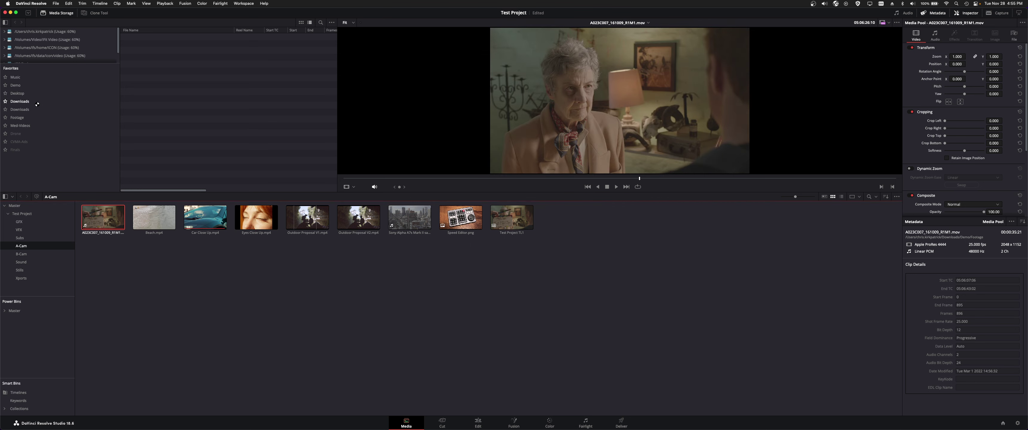
left_click(24, 115)
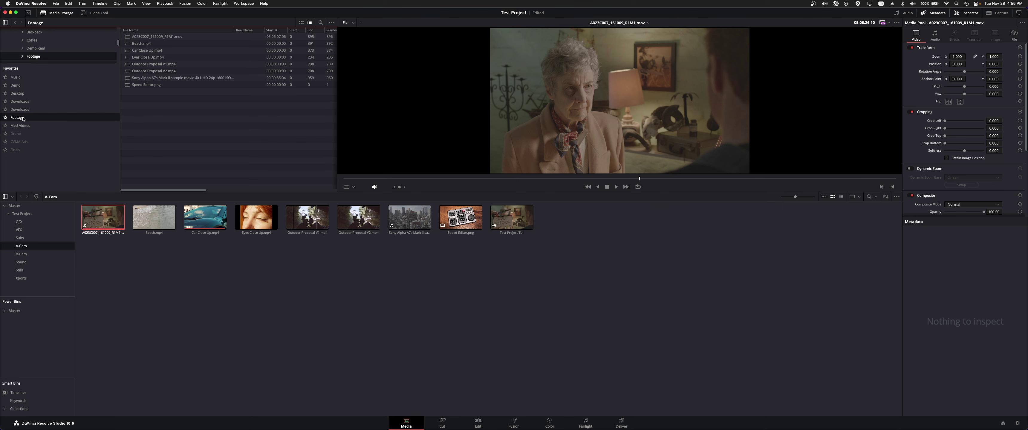
left_click(141, 44)
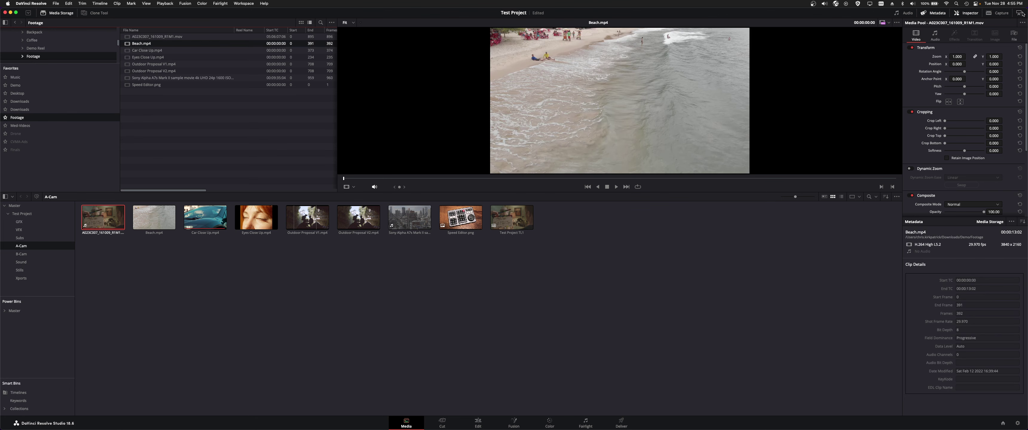
Step: Try a Transform zoom of 1.310 while previewing Beach.mp4 from media storage, and reset the Transform settings
mouse_move(957, 56)
left_mouse_down()
mouse_move(967, 57)
mouse_move(955, 55)
left_mouse_up()
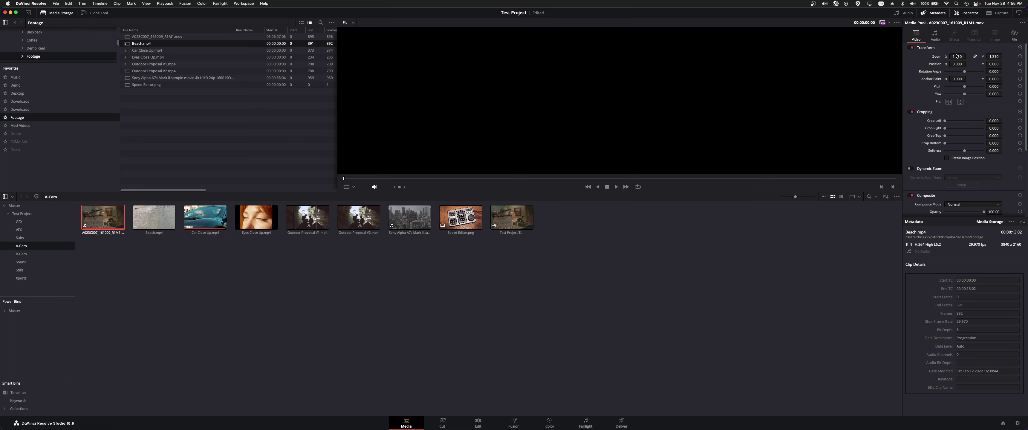
left_click(1020, 48)
left_click_drag(140, 43, 531, 77)
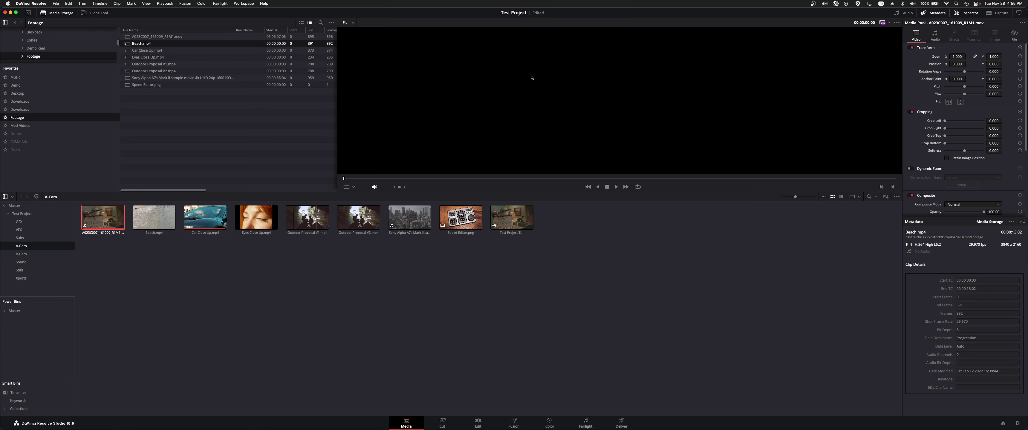
Step: Preview Eyes Close Up.mp4 from media storage, set the Transform zoom to 3.950, and deselect the storage clip
left_click(148, 58)
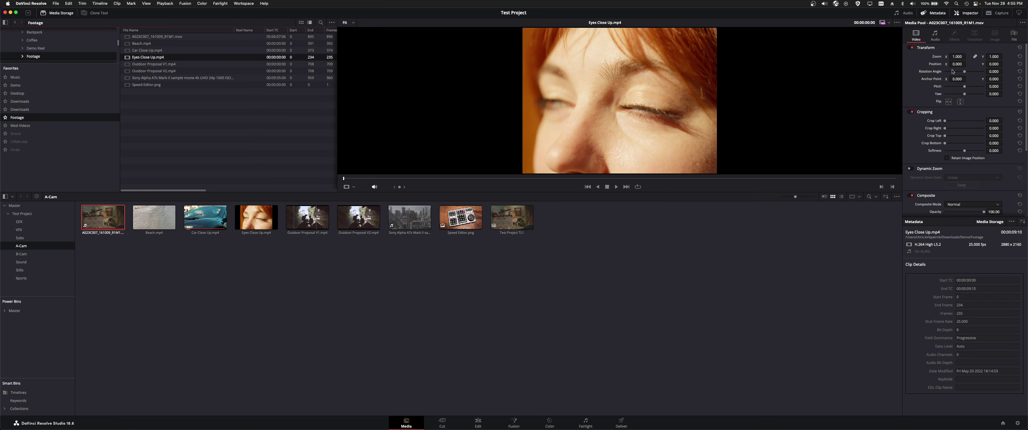
left_click_drag(954, 57, 967, 56)
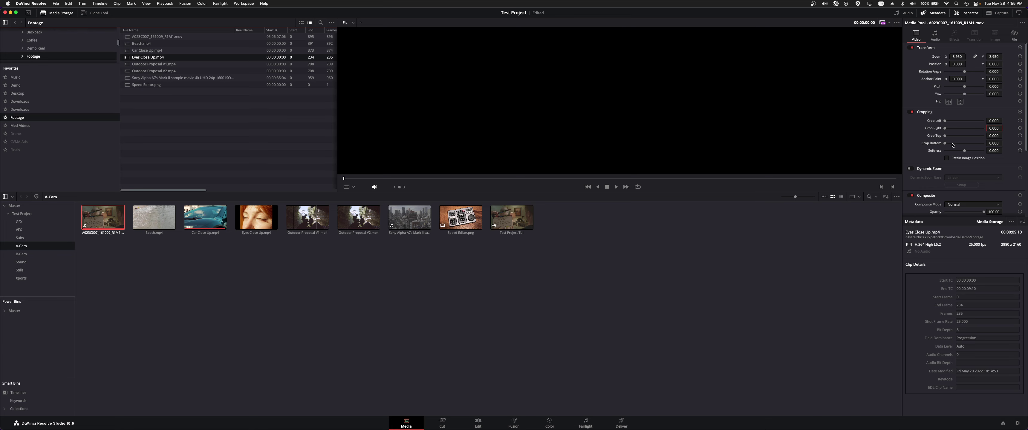
left_click(923, 112)
left_click(922, 113)
left_click(265, 150)
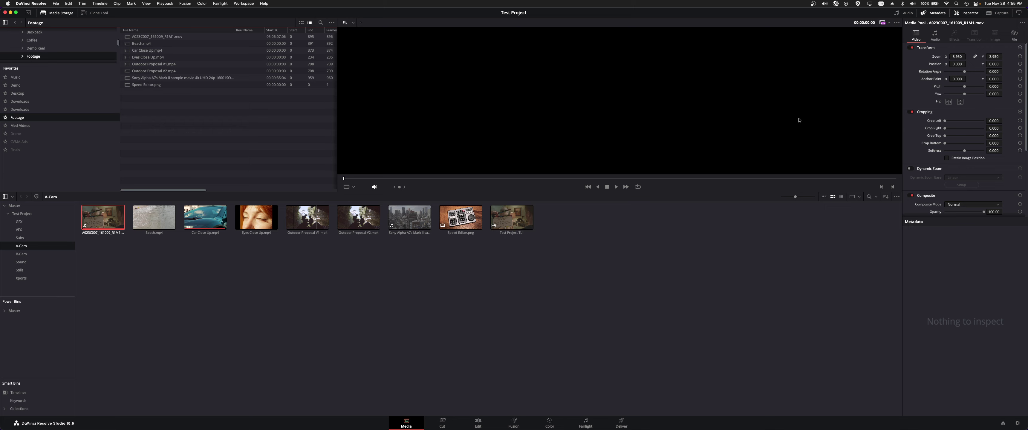
Step: Select the Sony Alpha A7s Mark II clip in the A-Cam bin and set its Transform zoom to 1.010
left_click(410, 217)
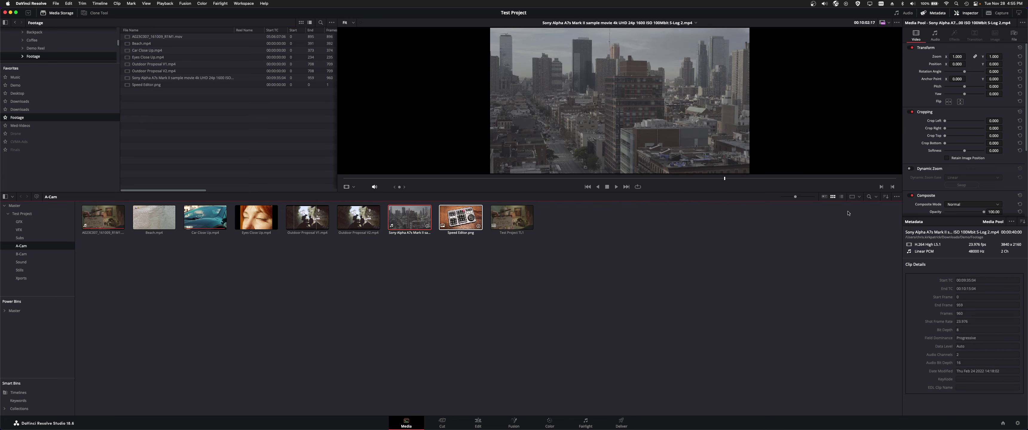
mouse_move(957, 57)
left_mouse_down()
mouse_move(966, 57)
mouse_move(957, 57)
left_mouse_up()
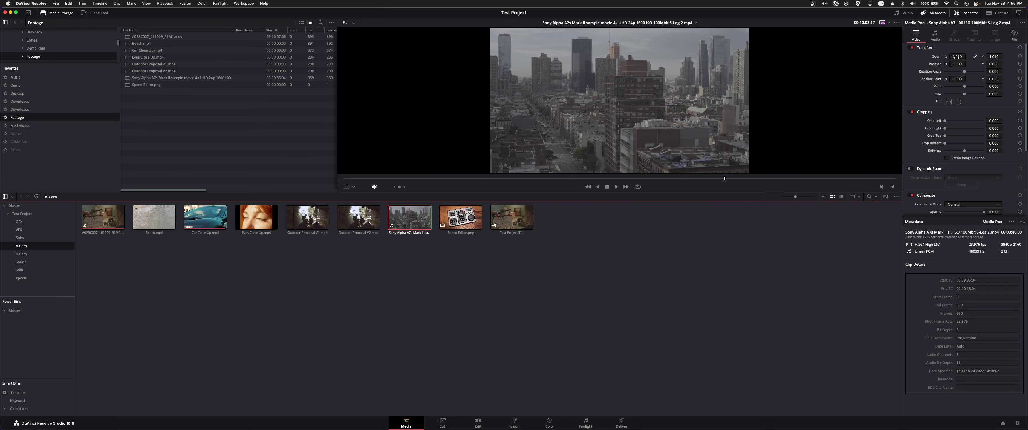
left_click_drag(709, 57, 707, 56)
Step: Preview Eyes Close Up.mp4 and Outdoor Proposal V1.mp4 from media storage, and select all the media pool clips in the A-Cam bin
left_click(148, 58)
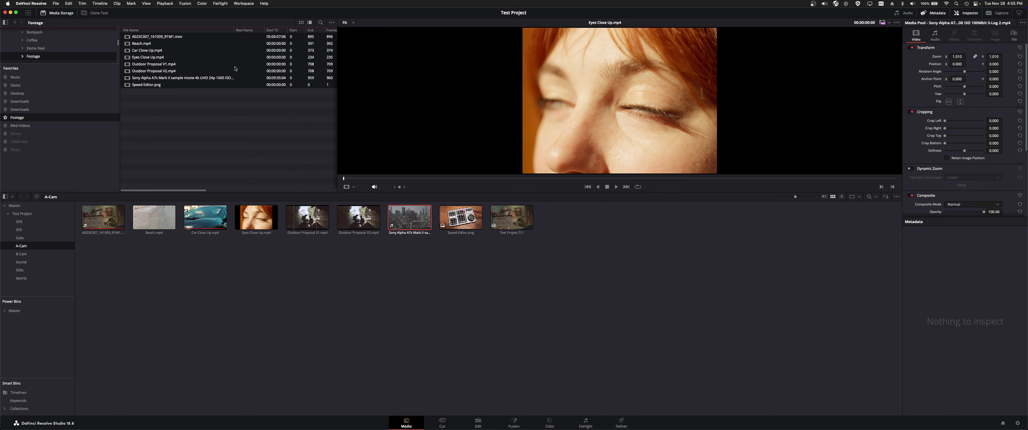
left_click(214, 64)
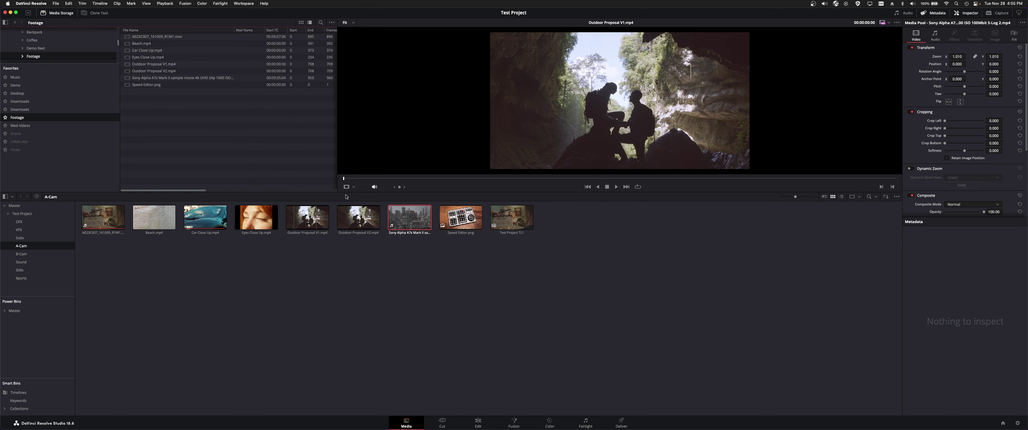
left_click(587, 274)
left_click_drag(596, 238, 108, 220)
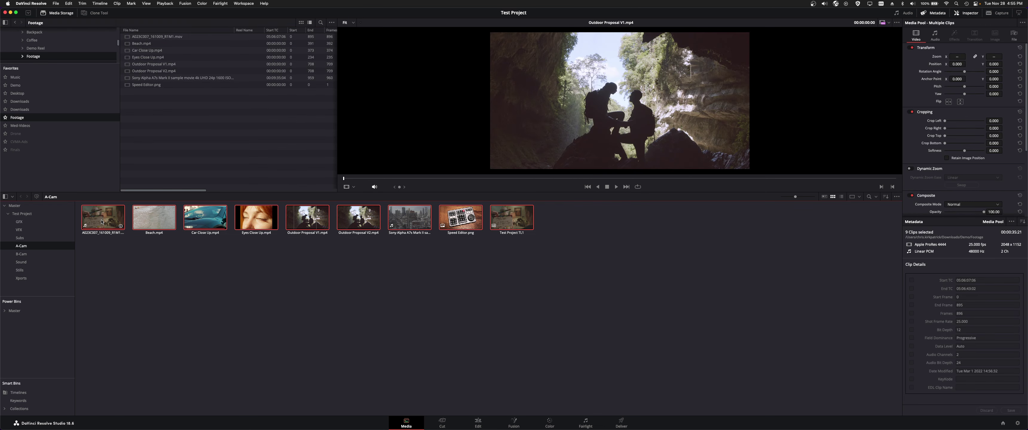
Step: Select only Car Close Up.mp4 in the A-Cam bin and set its Transform zoom to 1.270
left_click(264, 263)
left_click(205, 225)
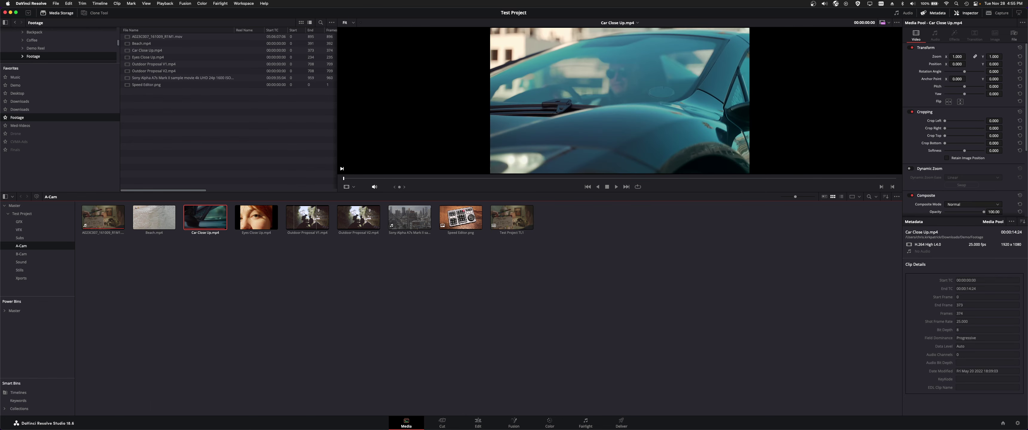
left_click_drag(957, 58, 960, 59)
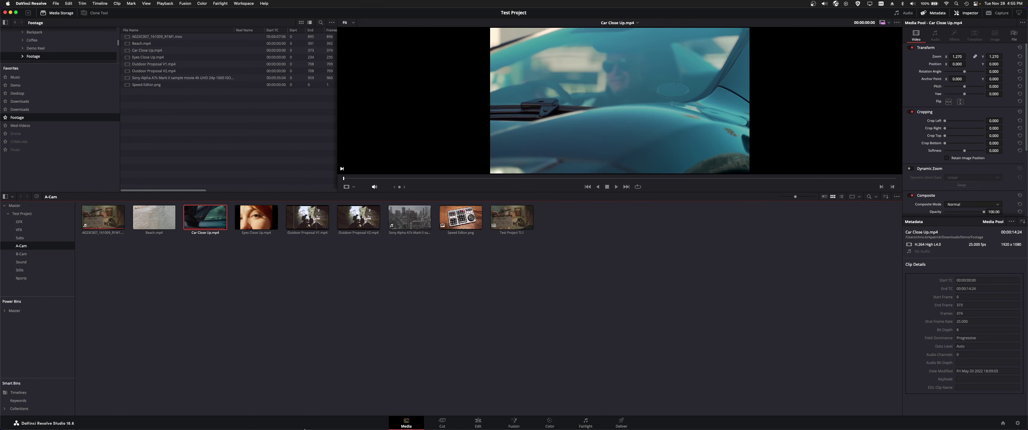
Step: On the Edit page, view the existing Car Close Up.mp4 clip on V1 at 01:00:07:20 and delete it from the timeline
left_click(478, 422)
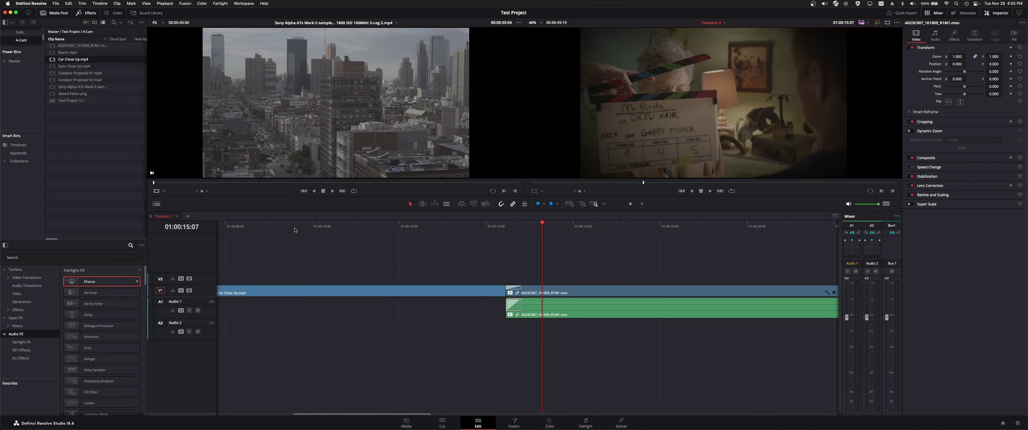
left_click_drag(296, 224, 226, 224)
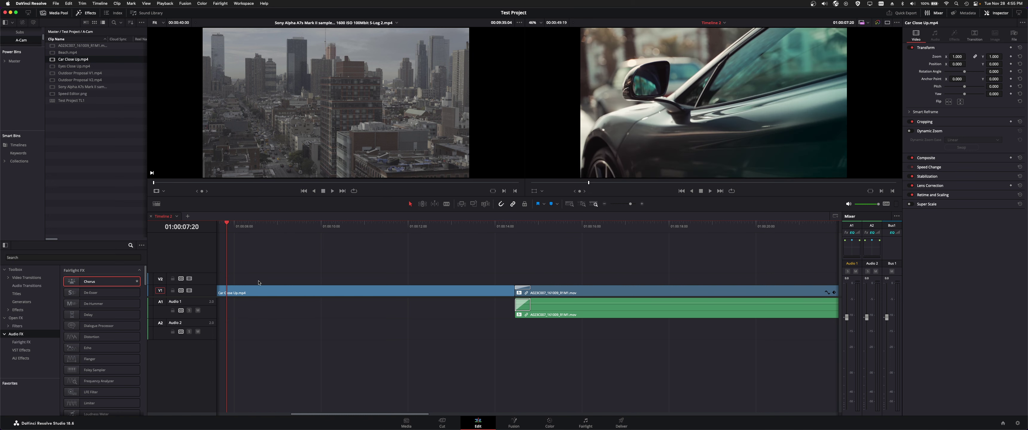
left_click(262, 290)
key("BackSpace")
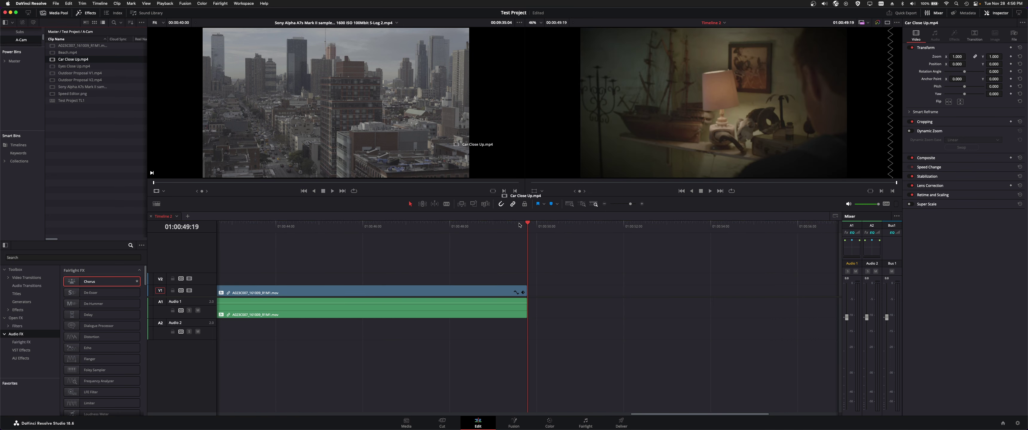
Step: Add Car Close Up.mp4 from the media pool to V2 past the timeline's end, and inspect its Transform settings with the playhead at 01:00:50:20
left_click_drag(519, 225, 573, 277)
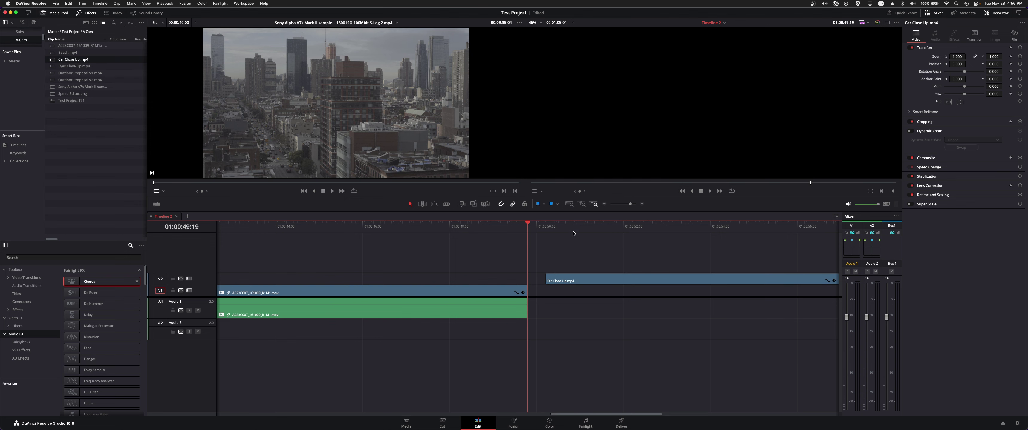
left_click(573, 233)
left_click(601, 281)
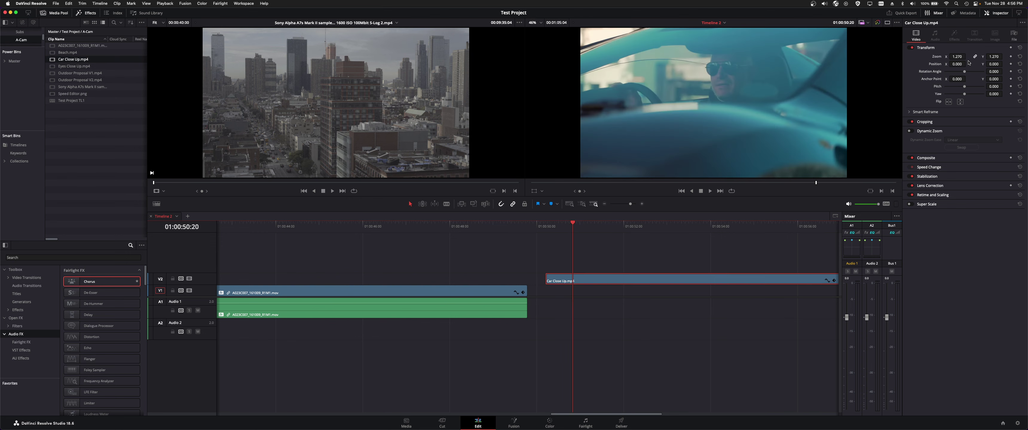